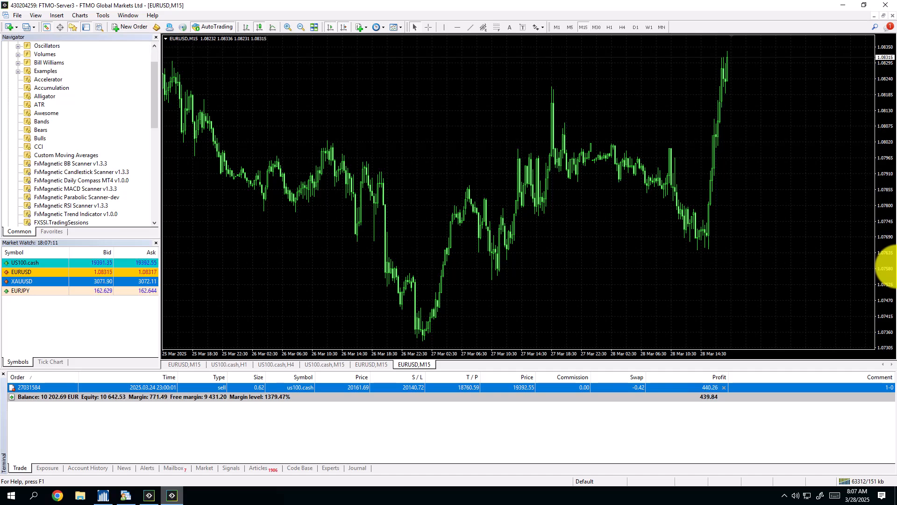
pyautogui.click(709, 244)
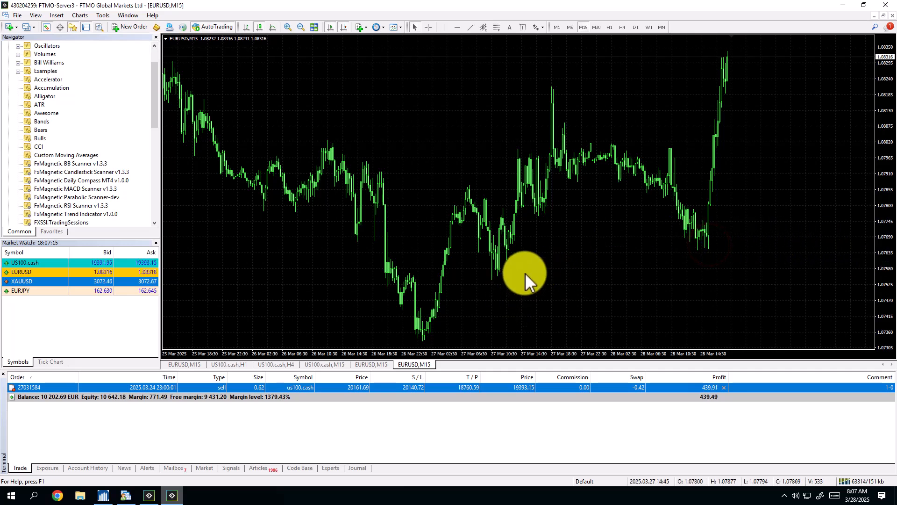
pyautogui.click(559, 265)
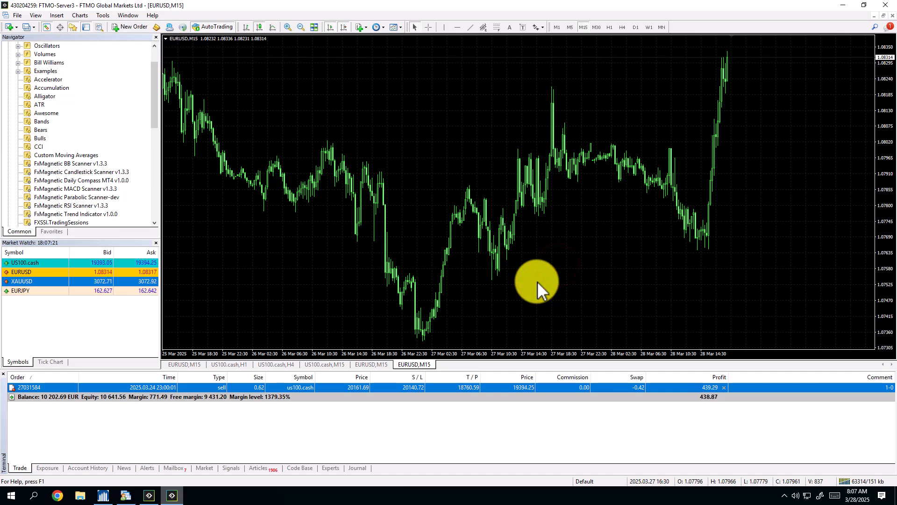
pyautogui.click(329, 110)
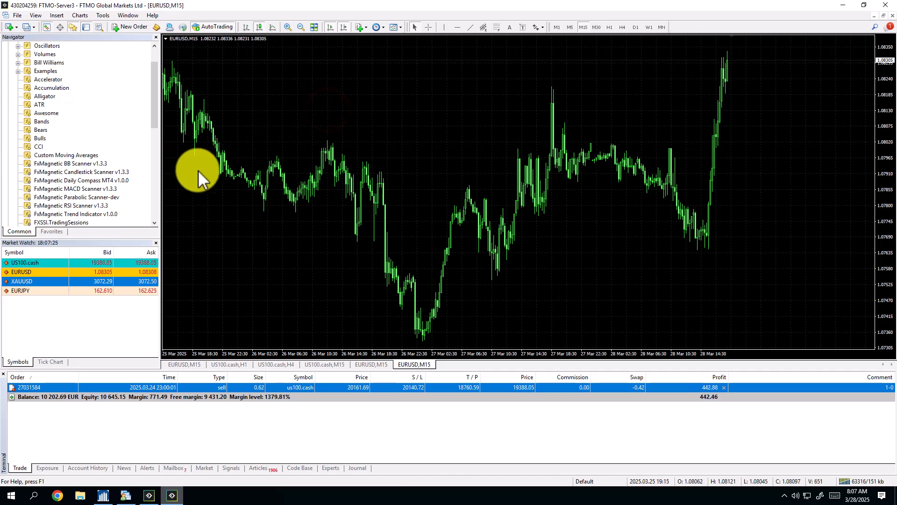
# Locate the FxMagnetic Parabolic Scanner-dev indicator and the matching FxMagnetic Parabolic Autotrader-dev expert advisor among the installed tools.
pyautogui.click(91, 198)
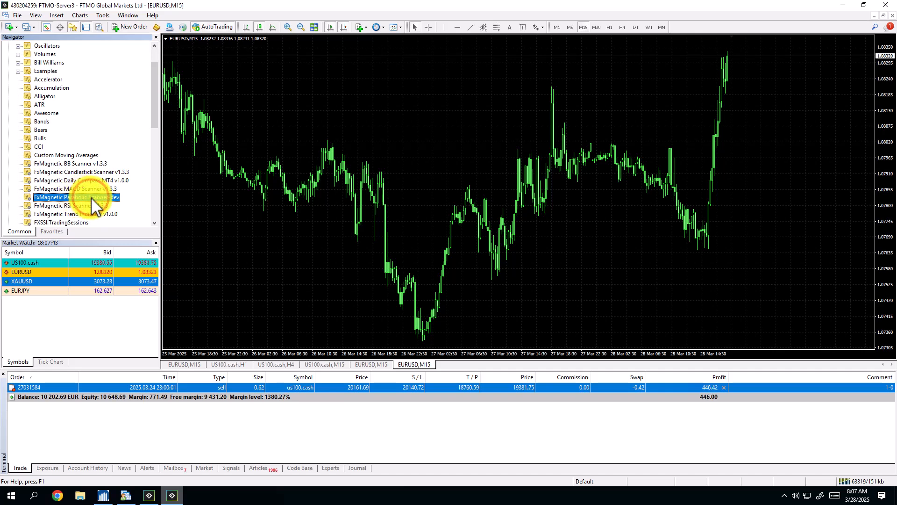
pyautogui.scroll(-10, 91, 197)
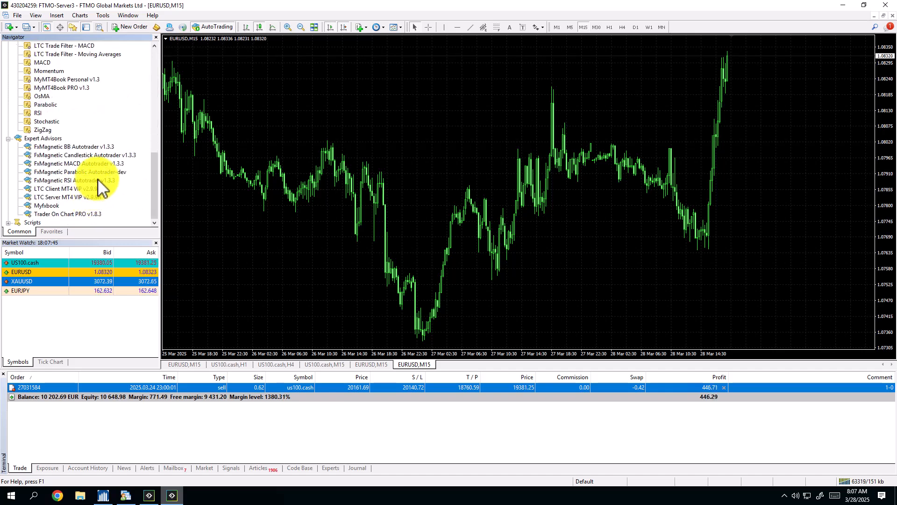
pyautogui.click(102, 171)
pyautogui.scroll(2, 103, 187)
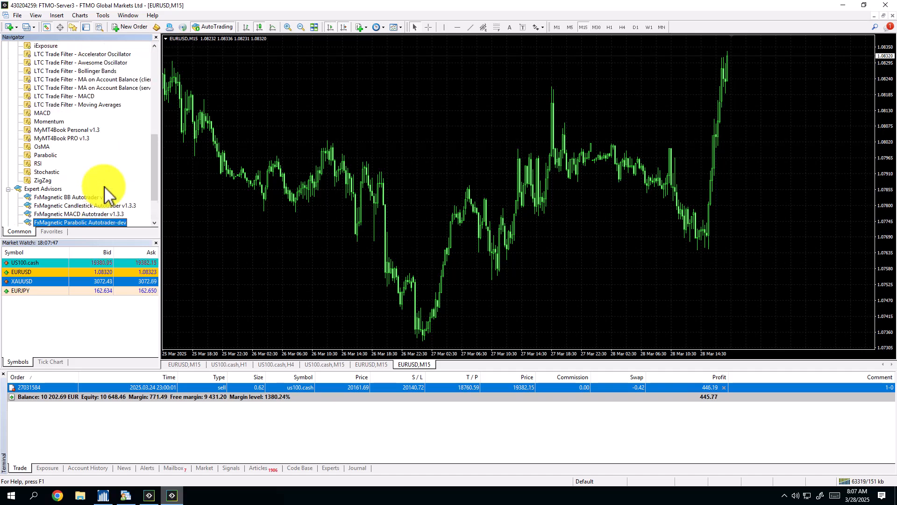
pyautogui.scroll(7, 100, 182)
pyautogui.click(88, 172)
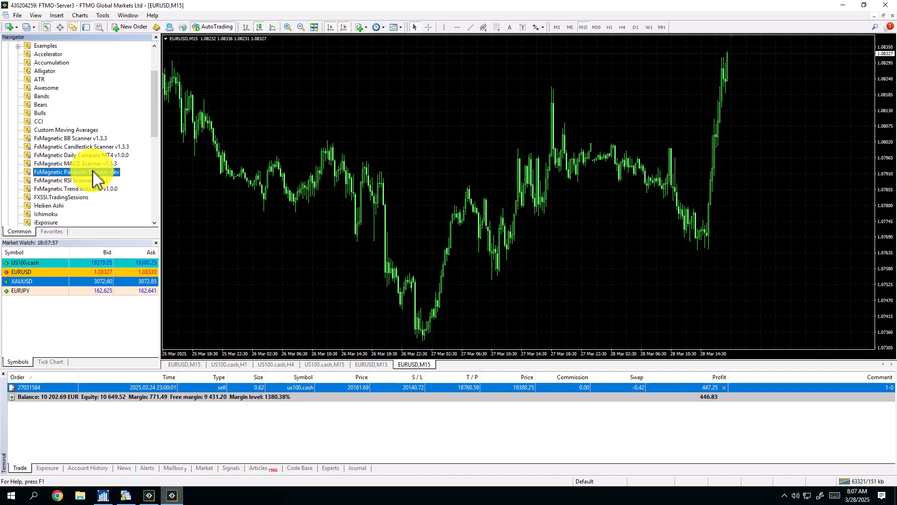
pyautogui.scroll(-10, 94, 178)
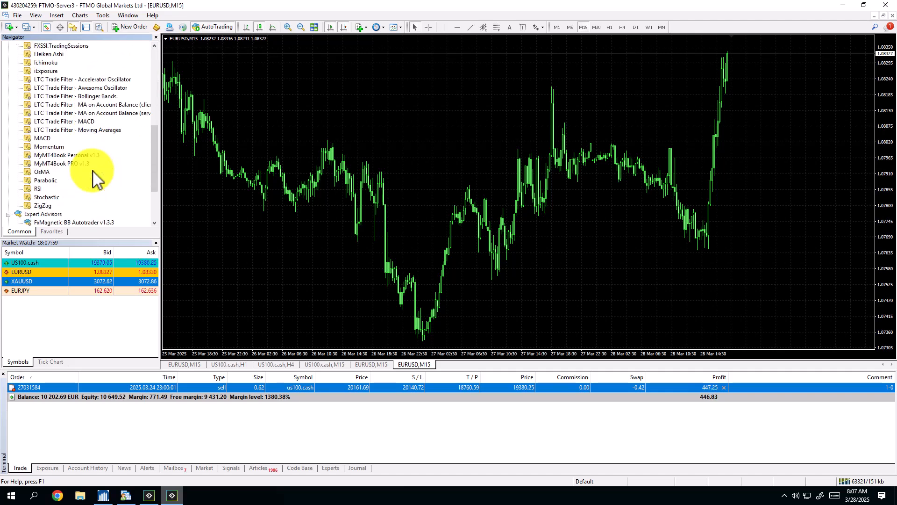
pyautogui.click(92, 172)
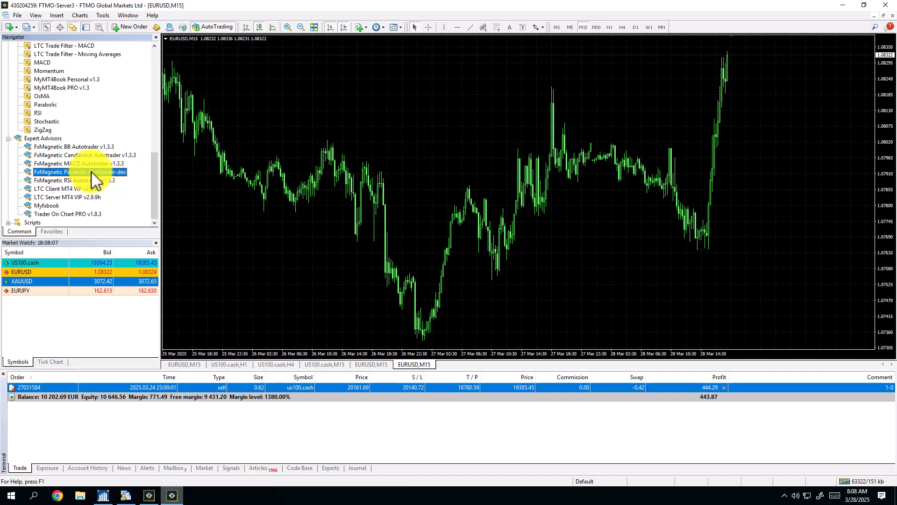
pyautogui.scroll(7, 93, 175)
pyautogui.scroll(2, 91, 177)
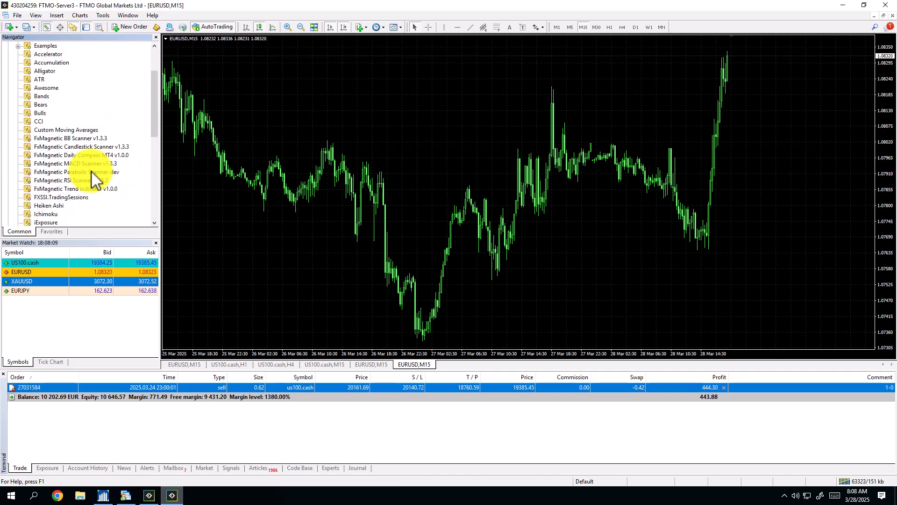
# Attach FxMagnetic Parabolic Scanner-dev to the EURUSD M15 chart and set its trading strategy to Parabolic Break-out (Reverse).
pyautogui.click(91, 172)
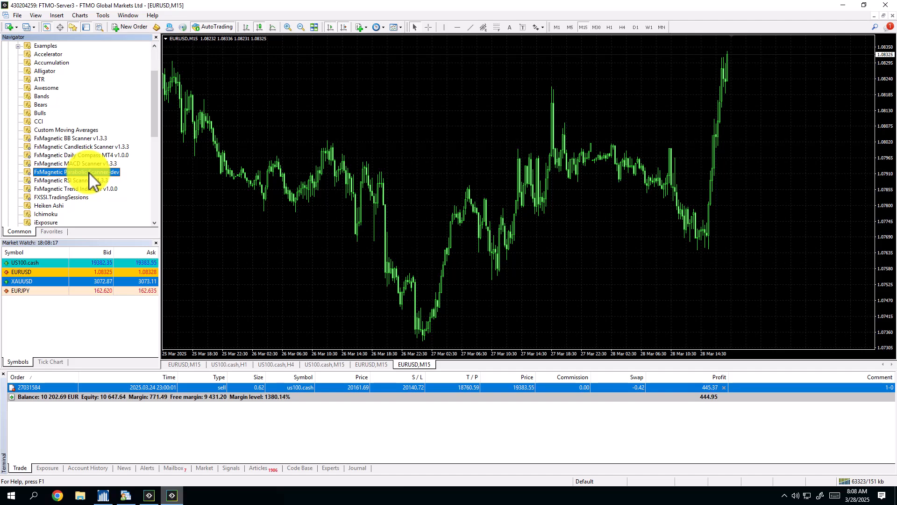
pyautogui.moveTo(89, 177); pyautogui.dragTo(290, 179)
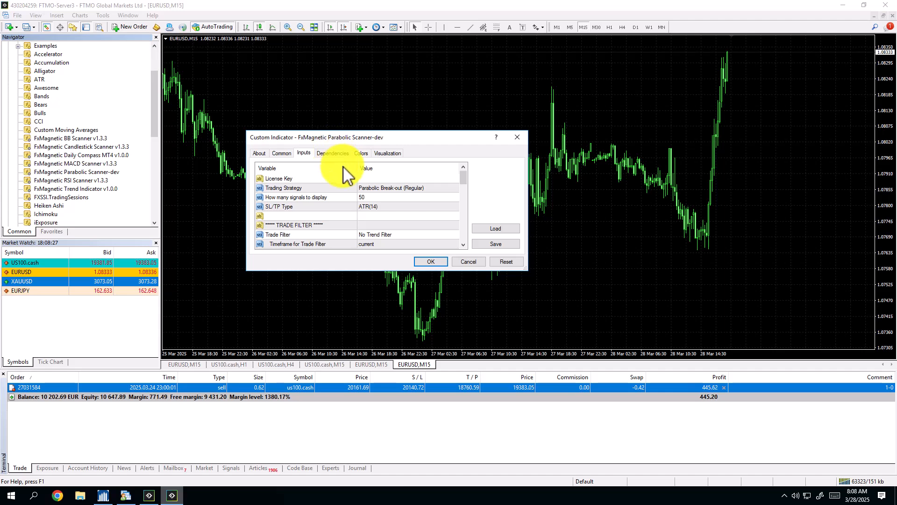
pyautogui.click(401, 188)
pyautogui.click(400, 189)
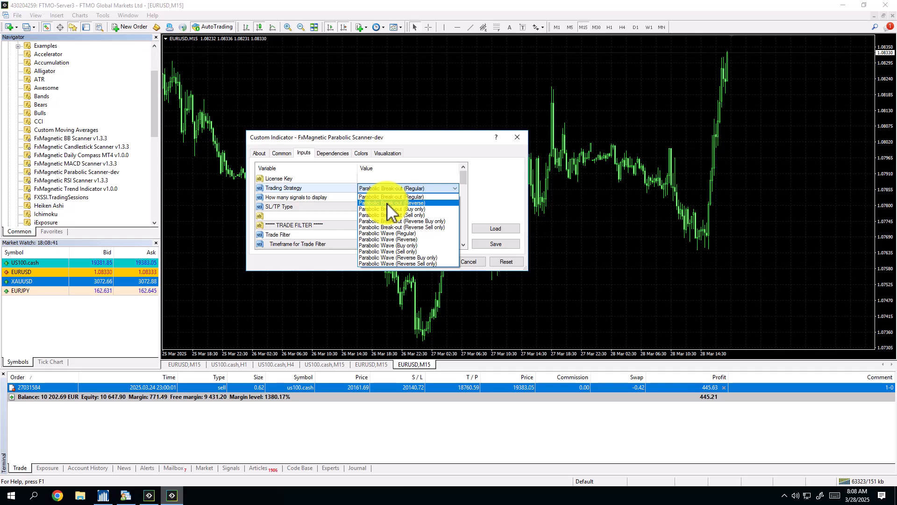
pyautogui.click(387, 203)
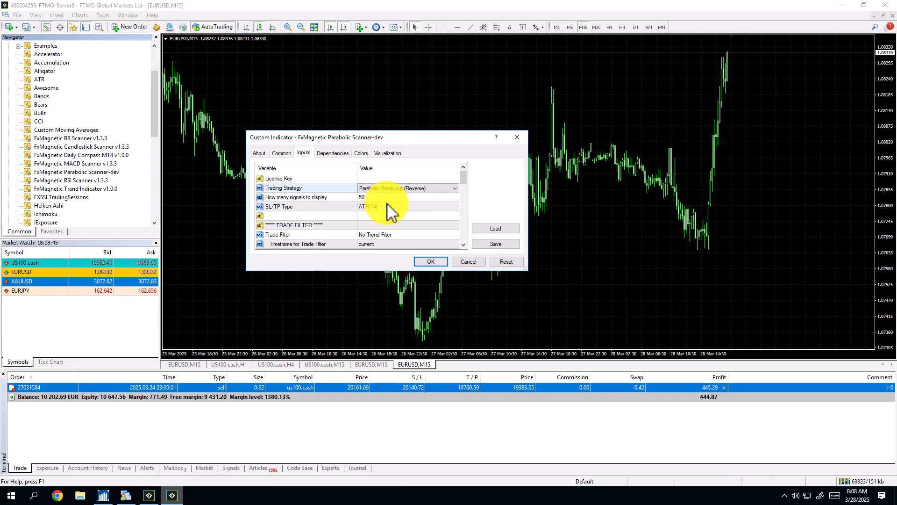
# Set the scanner's trade filter to the Exponential Moving Average option that allows only buys above the average.
pyautogui.click(390, 206)
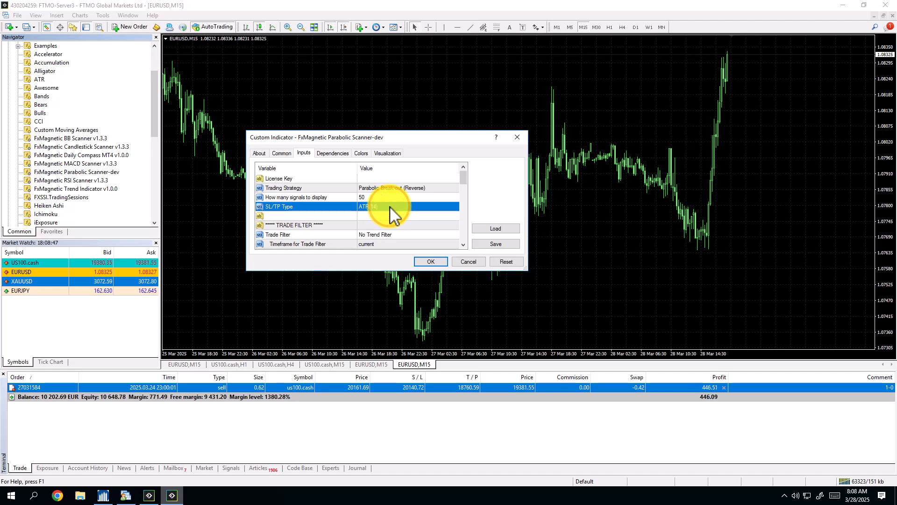
pyautogui.scroll(-1, 389, 206)
pyautogui.scroll(-4, 390, 207)
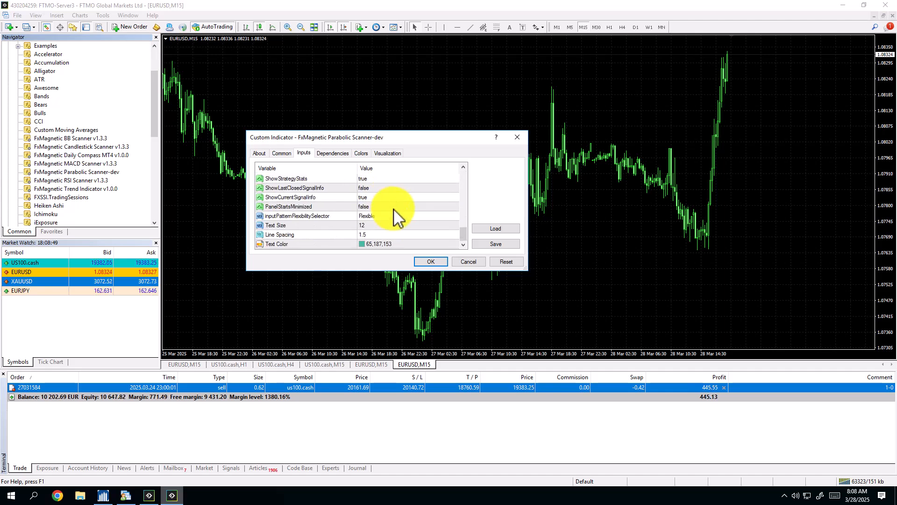
pyautogui.scroll(6, 394, 209)
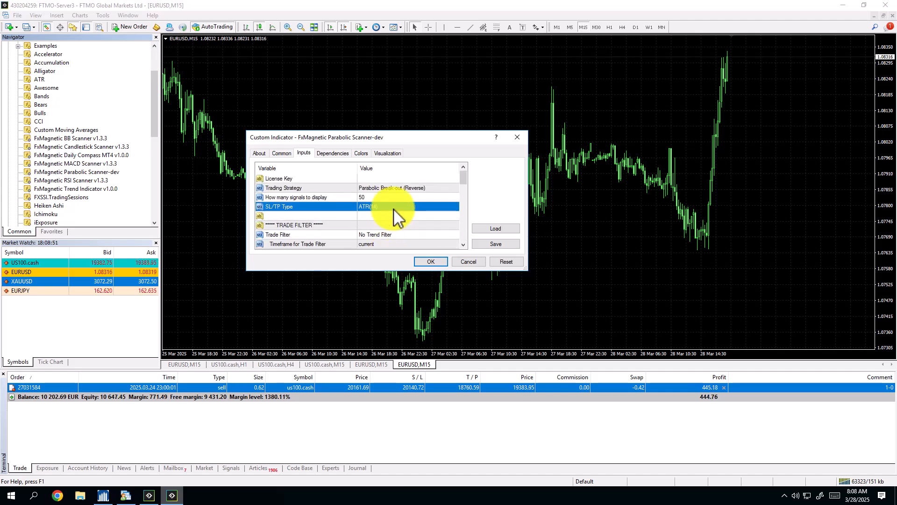
pyautogui.scroll(-1, 394, 209)
pyautogui.click(394, 206)
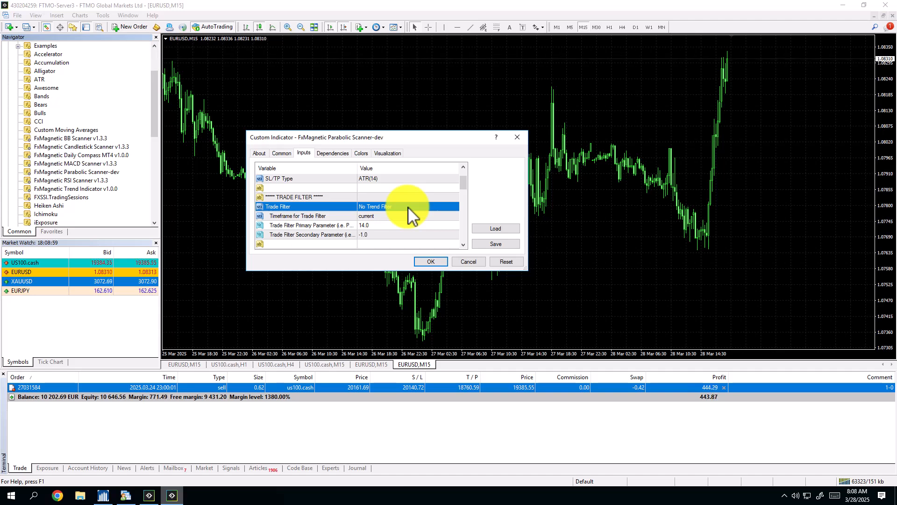
pyautogui.scroll(-1, 418, 209)
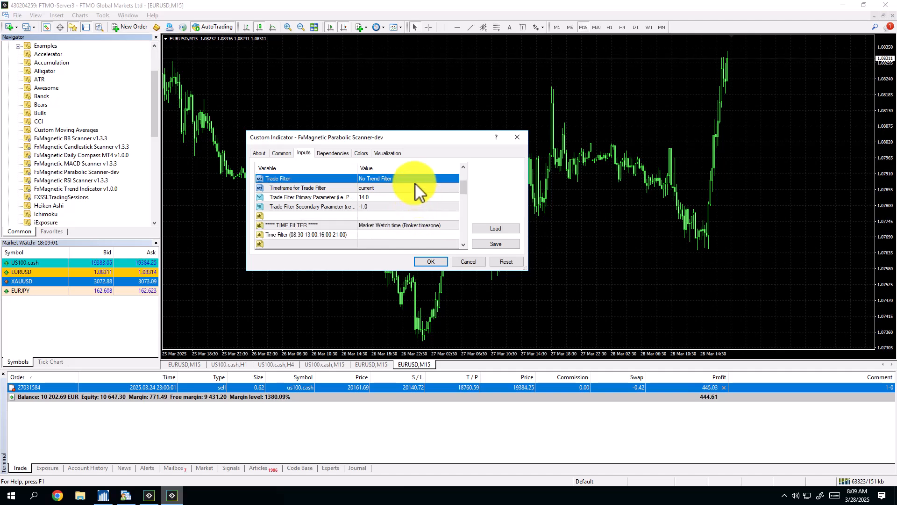
pyautogui.click(411, 178)
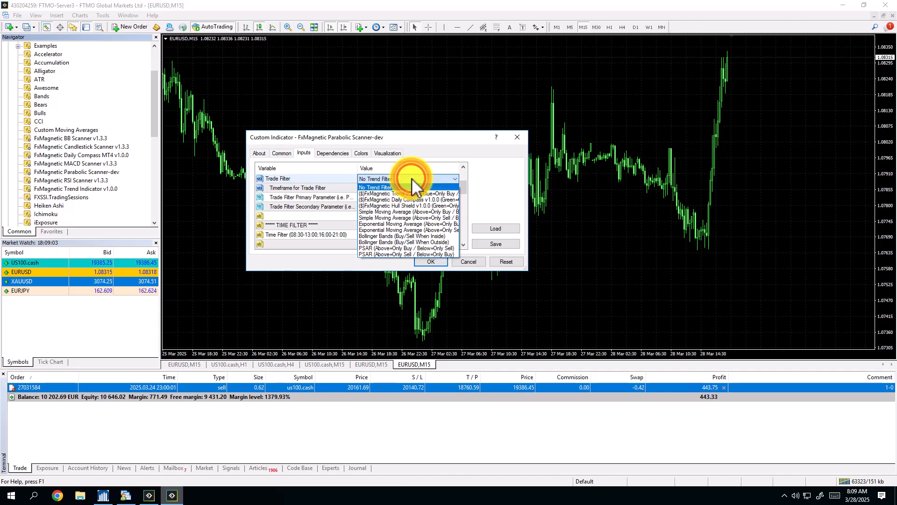
pyautogui.click(394, 224)
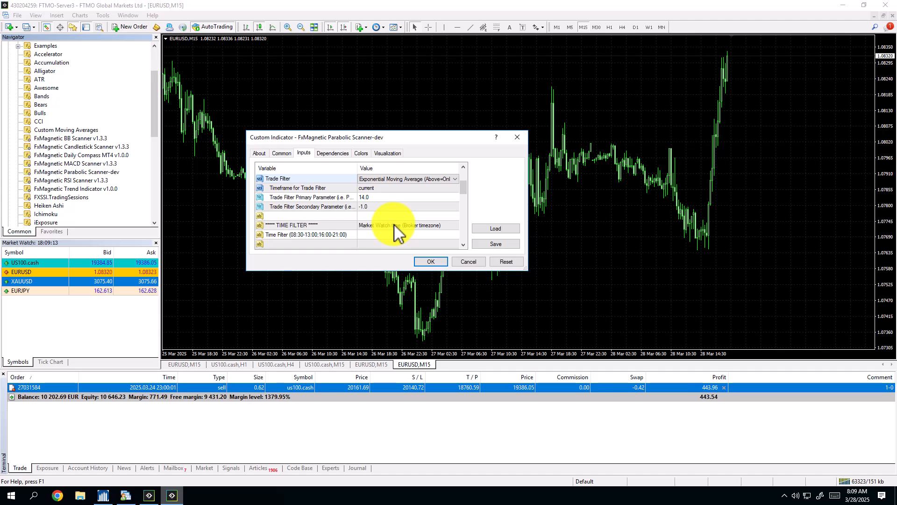
# Set the trade filter's primary parameter to 100.
pyautogui.doubleClick(385, 195)
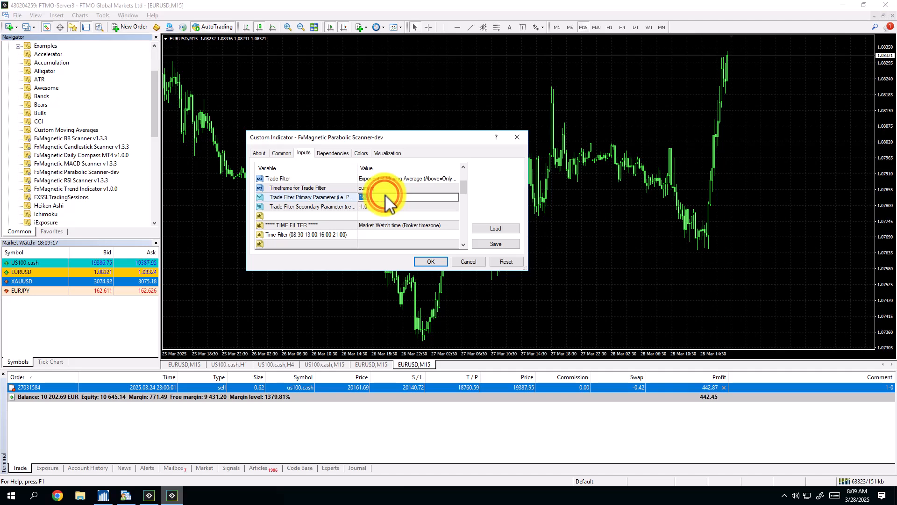
pyautogui.write('100')
pyautogui.press('Return')
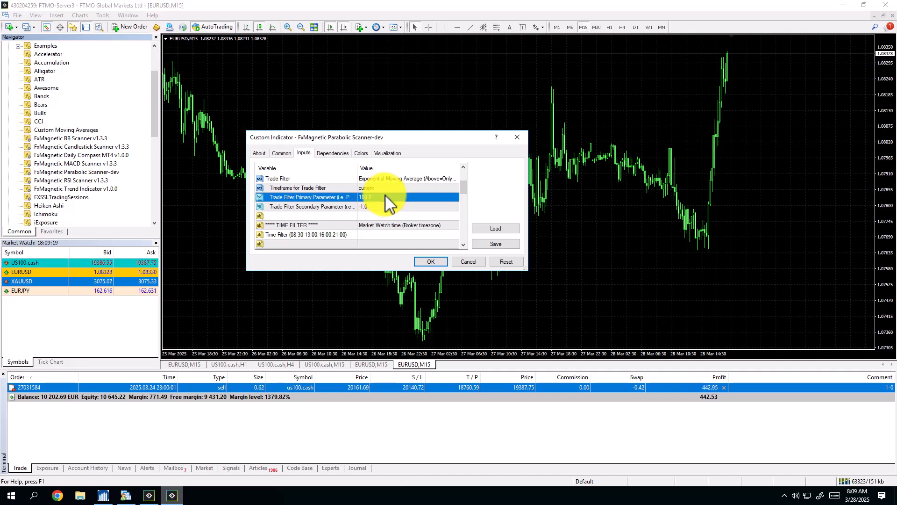
# Turn off the popup alert and the sound alert in the scanner's alert settings.
pyautogui.click(378, 235)
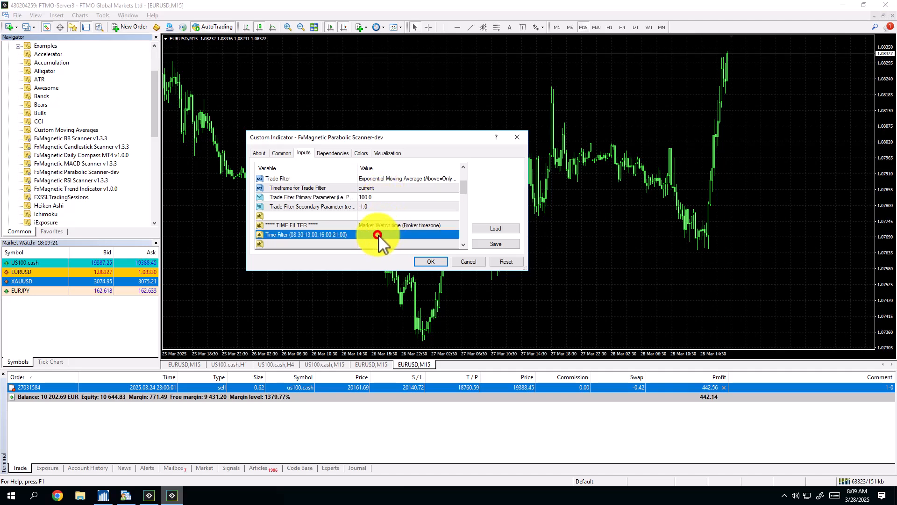
pyautogui.scroll(-2, 389, 215)
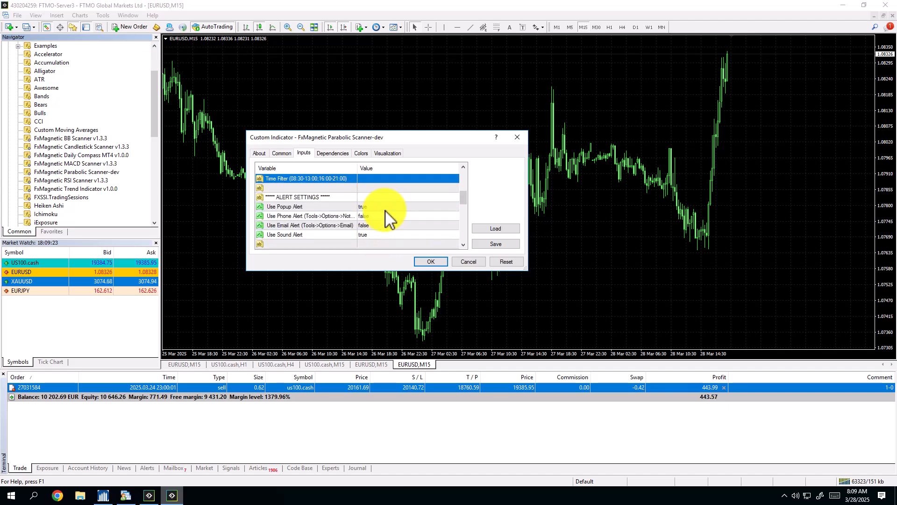
pyautogui.doubleClick(385, 206)
pyautogui.doubleClick(383, 234)
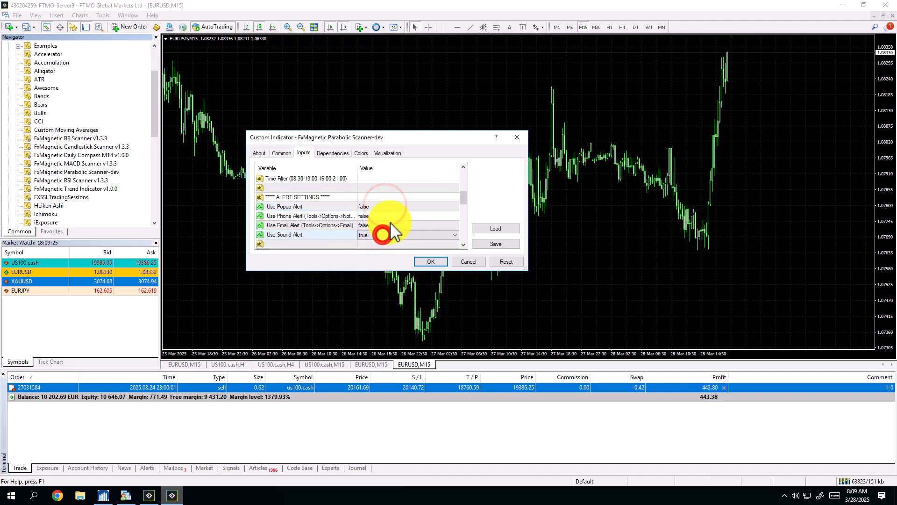
pyautogui.click(390, 222)
pyautogui.doubleClick(391, 235)
pyautogui.click(394, 222)
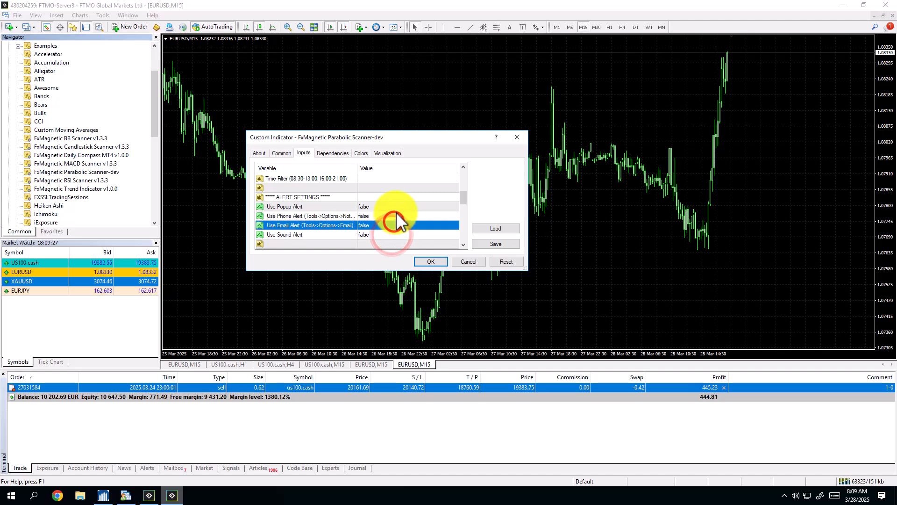
# Set the minimum risk:reward ratio to 2 and the maximum risk:reward ratio to 5 in the optimization settings.
pyautogui.scroll(-2, 396, 219)
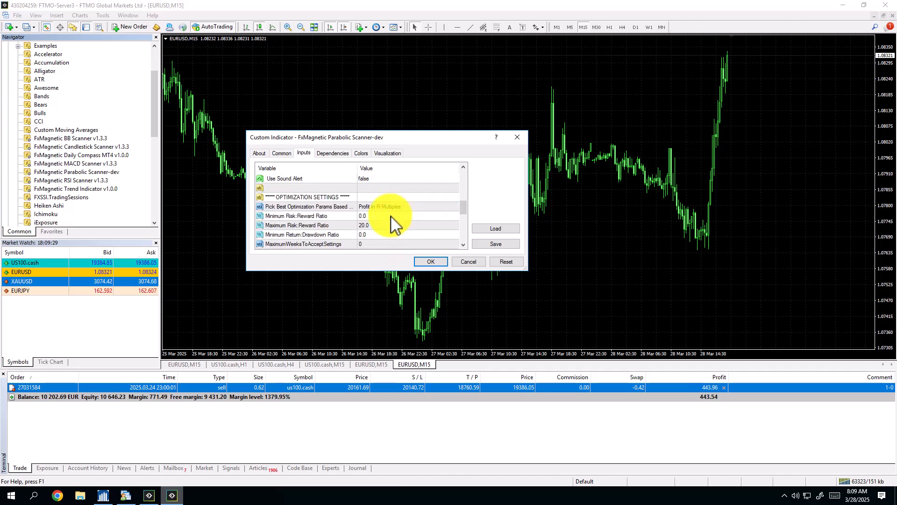
pyautogui.doubleClick(391, 216)
pyautogui.write('2')
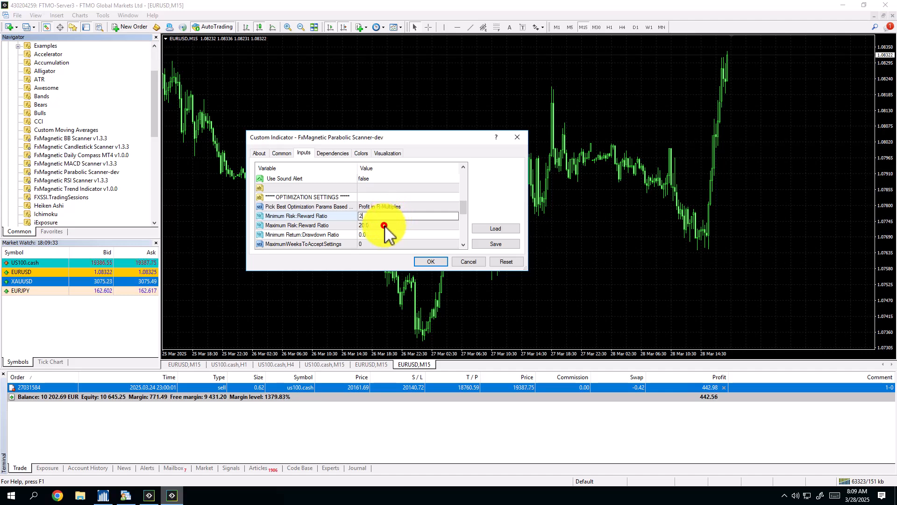
pyautogui.doubleClick(387, 225)
pyautogui.write('5')
pyautogui.press('Return')
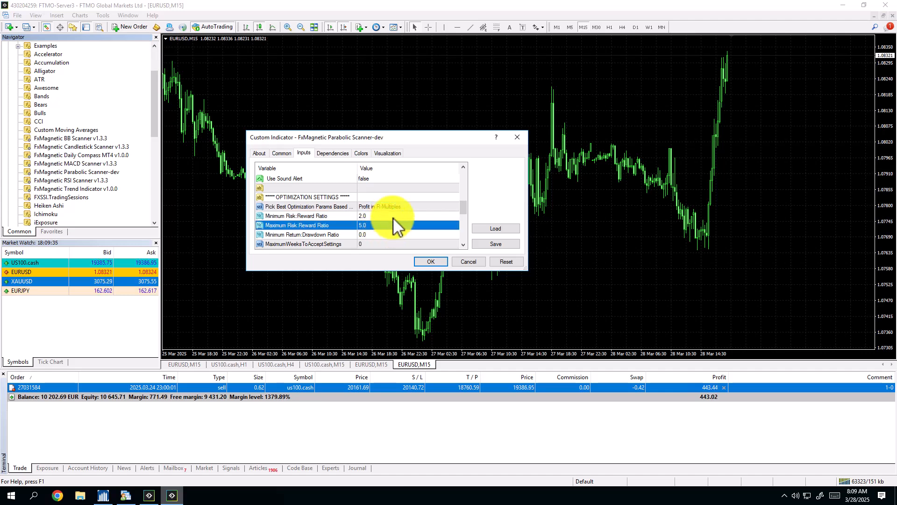
# Set the minimum return:drawdown ratio to 10 and MaximumWeeksToAcceptSettings to 30.
pyautogui.scroll(-1, 397, 222)
pyautogui.doubleClick(394, 205)
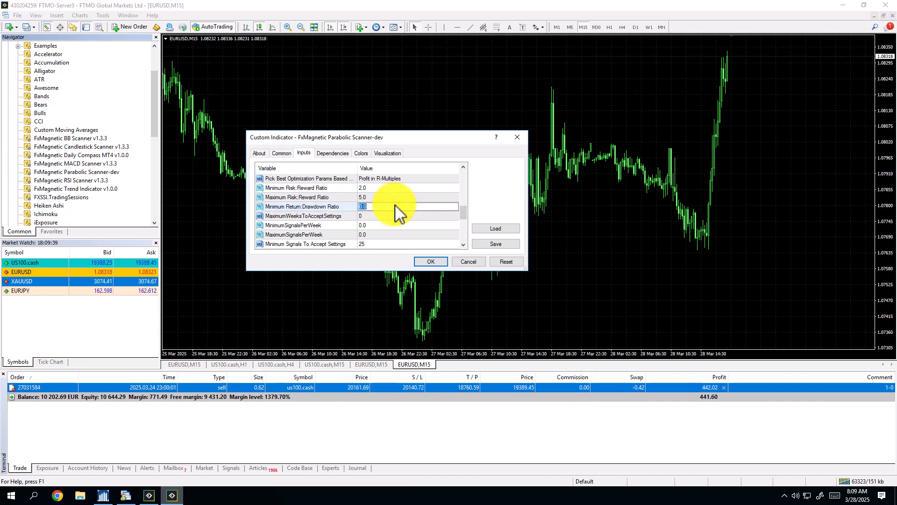
pyautogui.write('10')
pyautogui.press('Return')
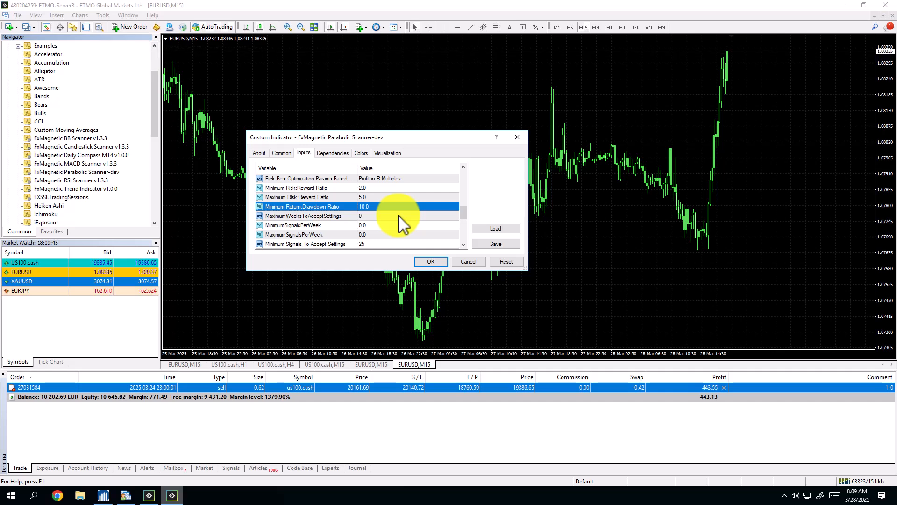
pyautogui.doubleClick(399, 216)
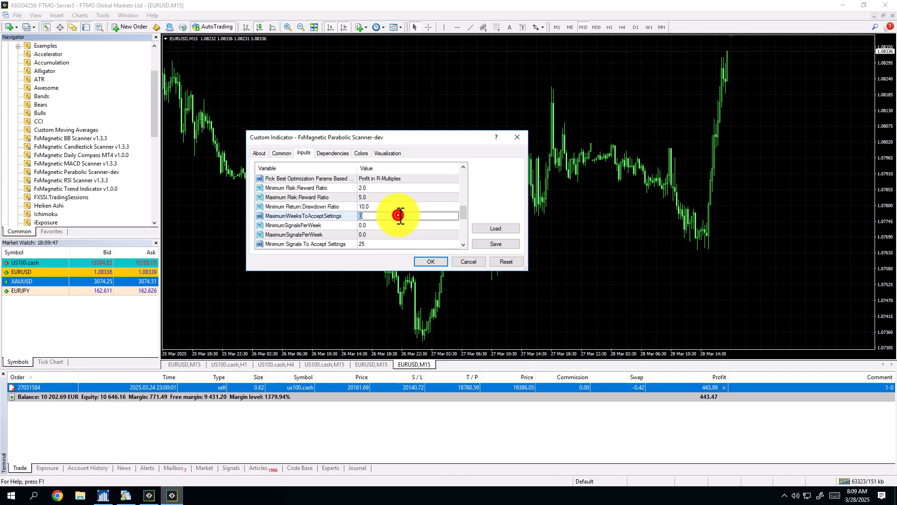
pyautogui.write('30')
pyautogui.press('Return')
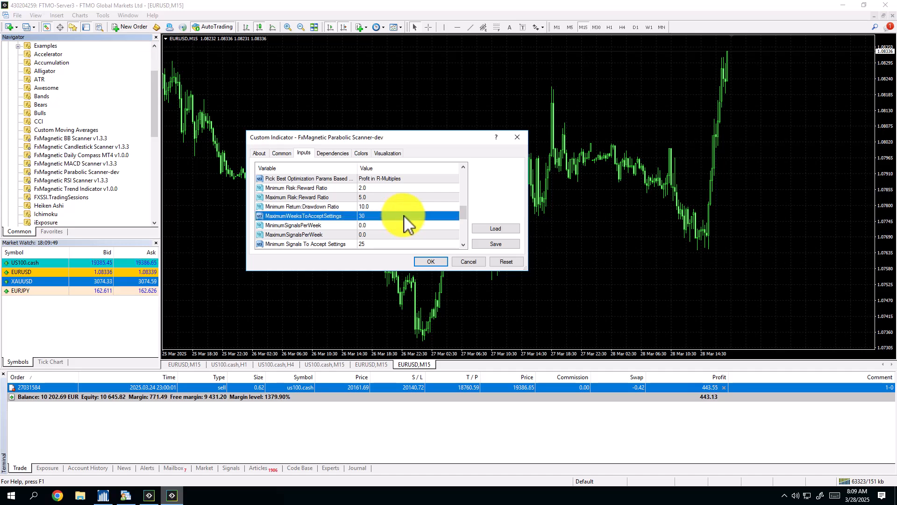
pyautogui.click(387, 188)
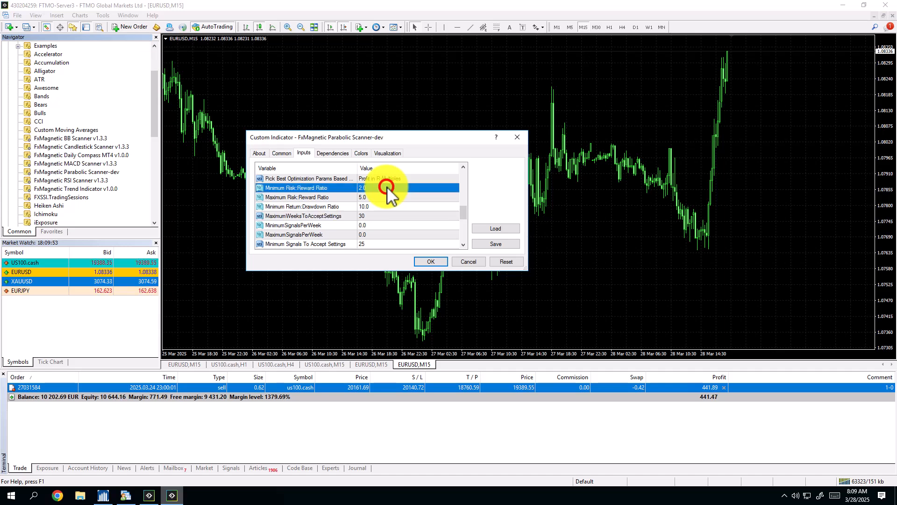
pyautogui.click(374, 197)
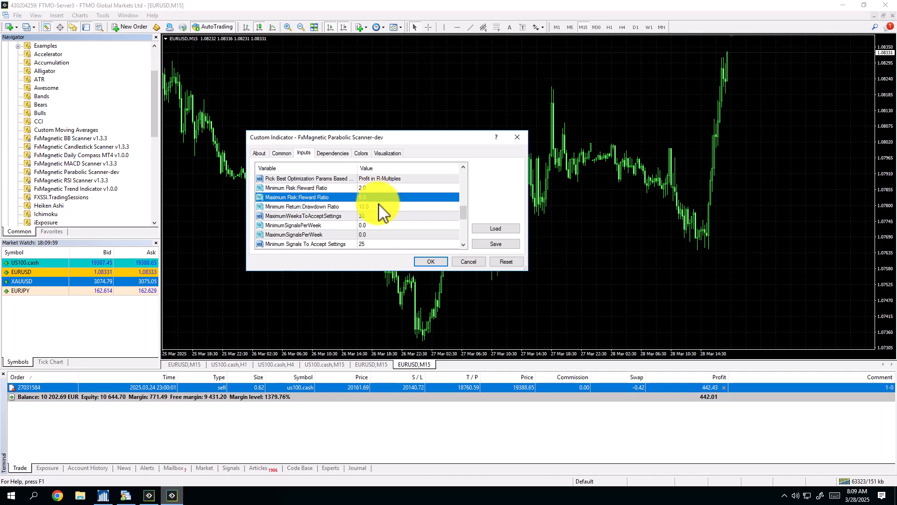
pyautogui.click(379, 207)
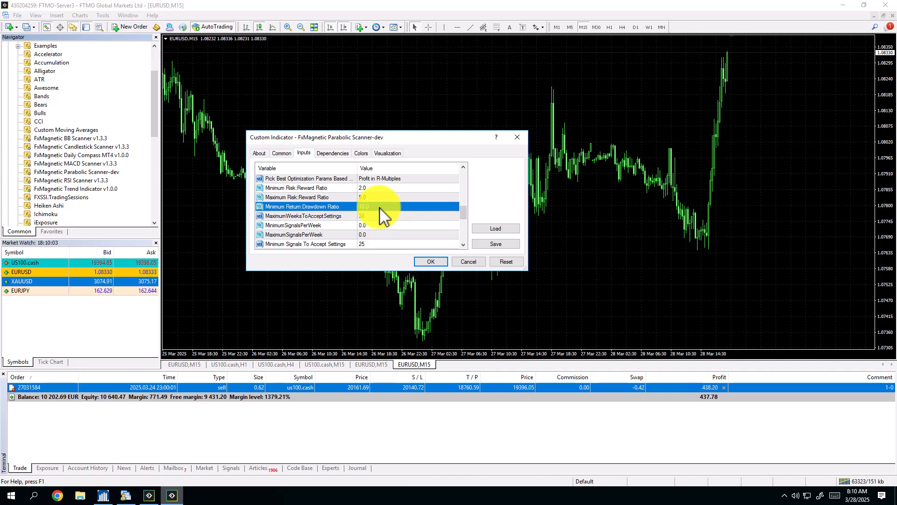
pyautogui.click(376, 216)
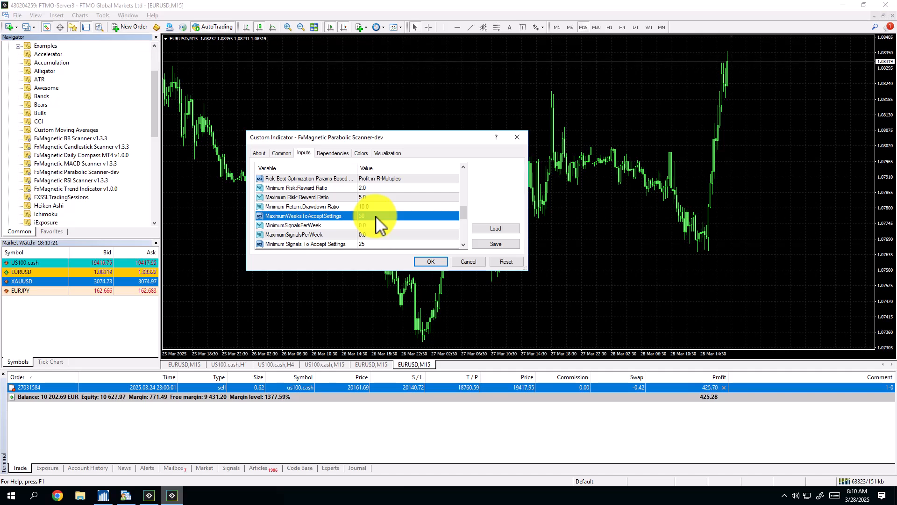
pyautogui.click(392, 225)
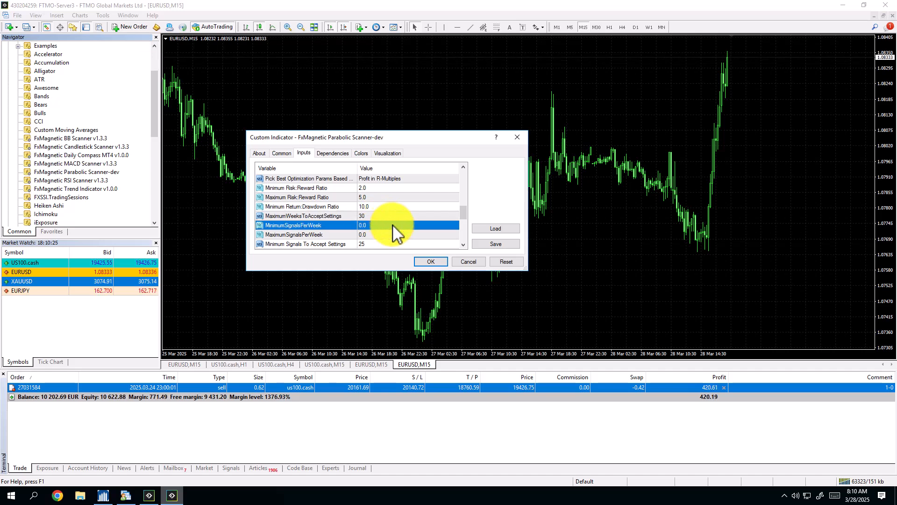
# Set MaximumSignalsPerWeek to 6 and Minimum Signals To Accept Settings to 50, and attach the scanner to the chart.
pyautogui.doubleClick(389, 234)
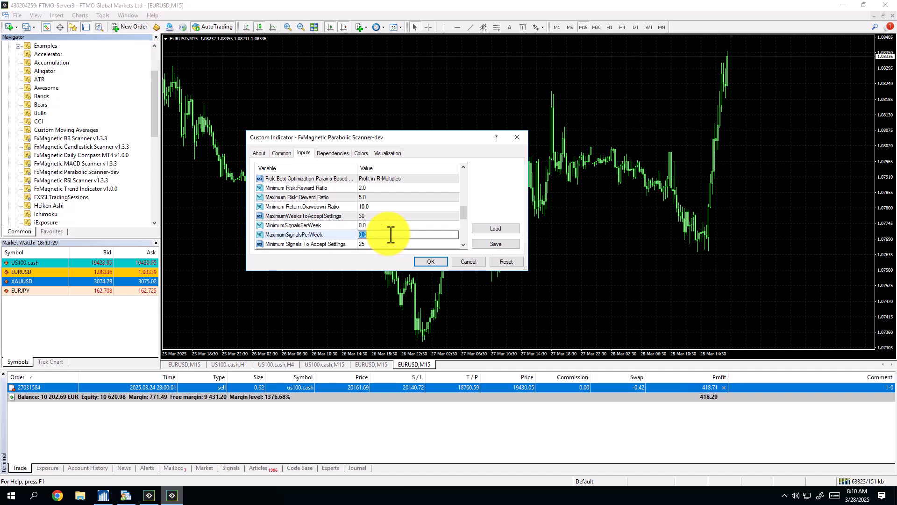
pyautogui.write('6')
pyautogui.click(369, 244)
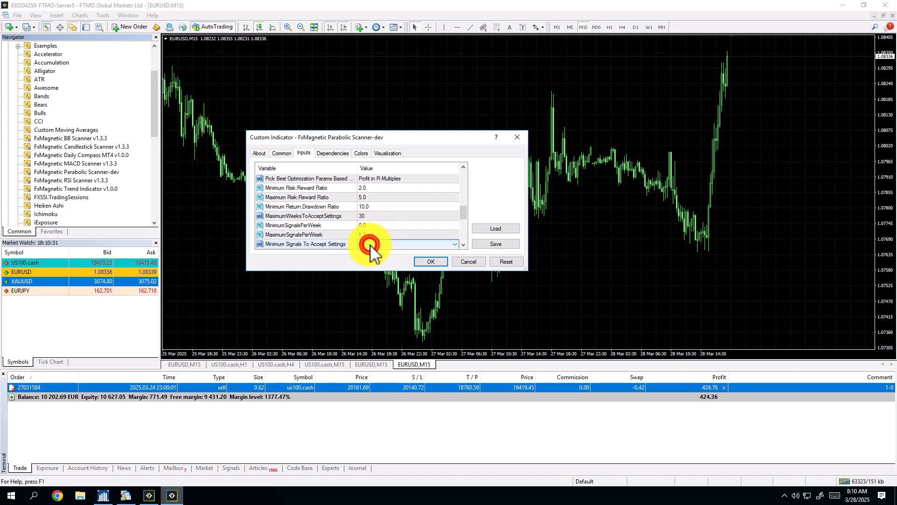
pyautogui.click(377, 235)
pyautogui.scroll(-2, 396, 212)
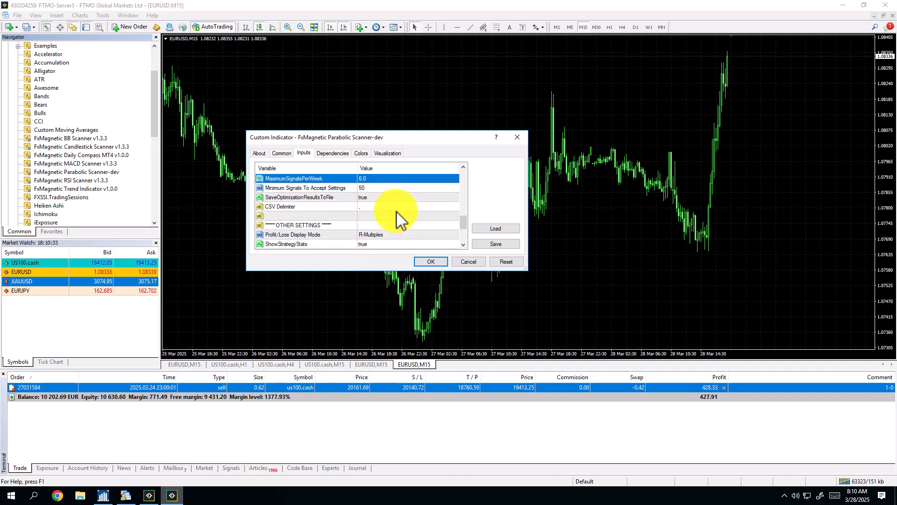
pyautogui.click(426, 261)
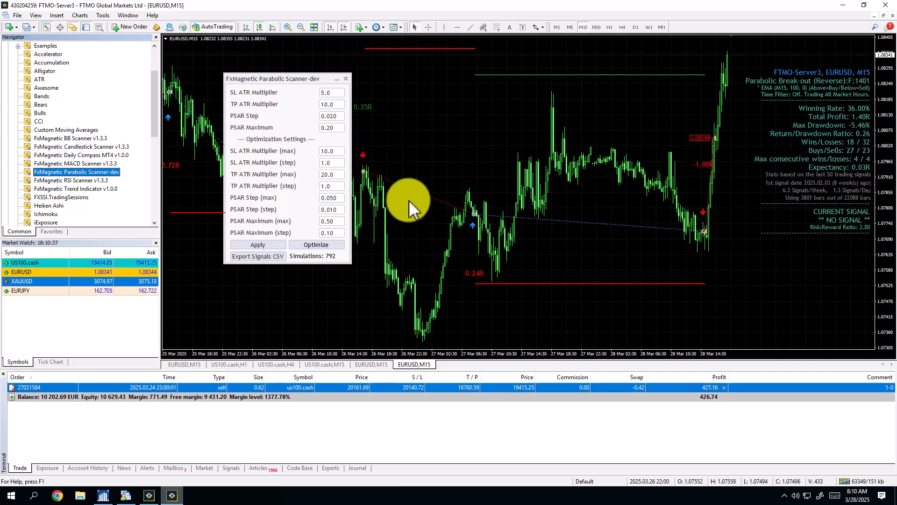
# Edit the attached scanner's inputs and switch inputPatternFlexibilitySelector away from Flexible.
pyautogui.hotkey('ctrl', 'i')
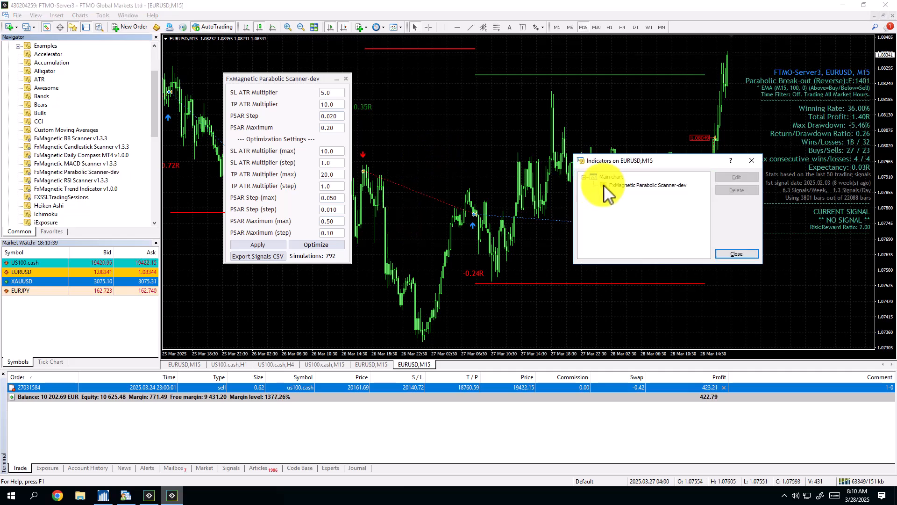
pyautogui.click(643, 185)
pyautogui.click(735, 178)
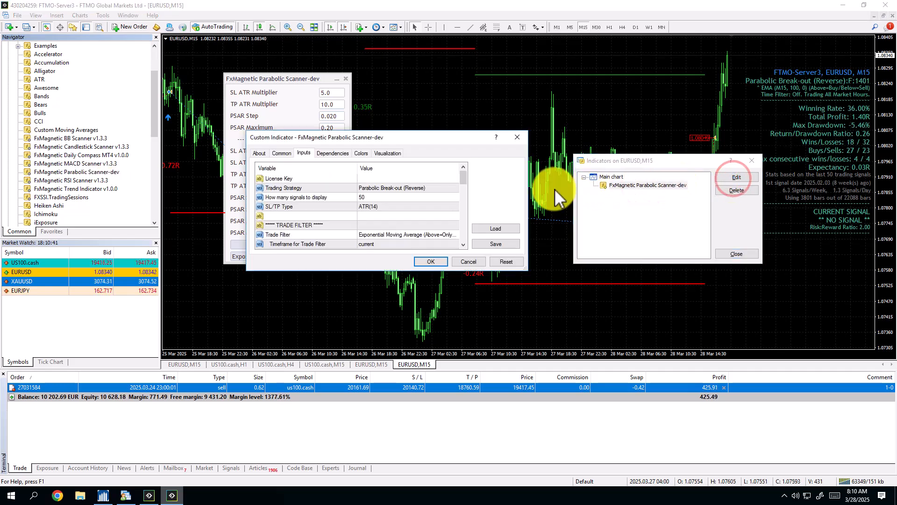
pyautogui.scroll(-5, 420, 208)
pyautogui.scroll(-3, 420, 208)
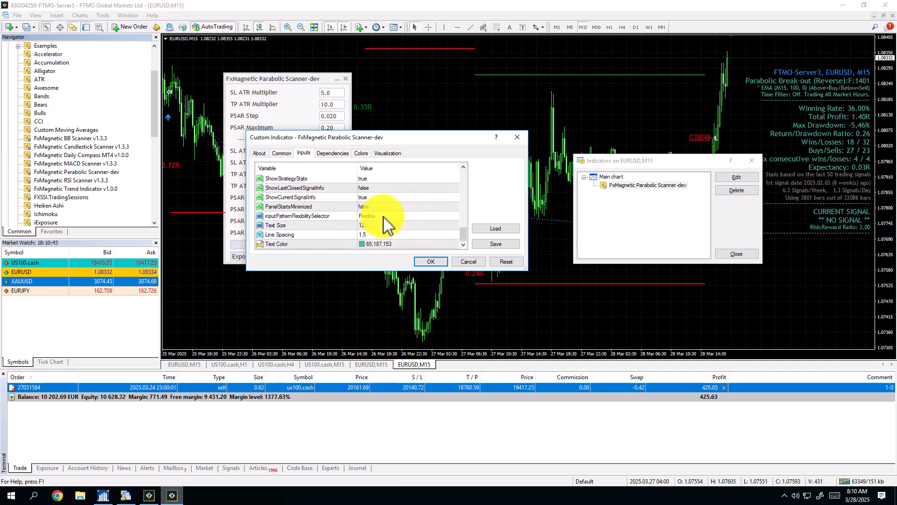
pyautogui.click(381, 219)
pyautogui.click(430, 261)
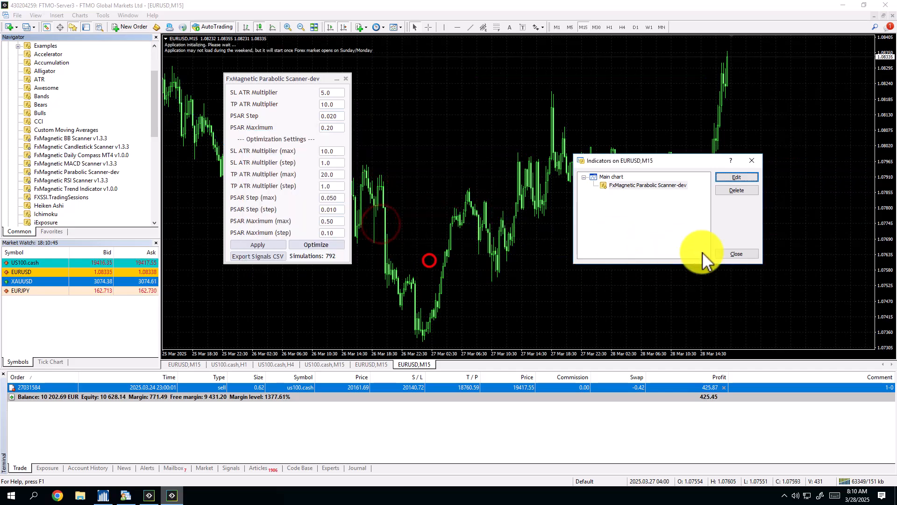
pyautogui.click(732, 254)
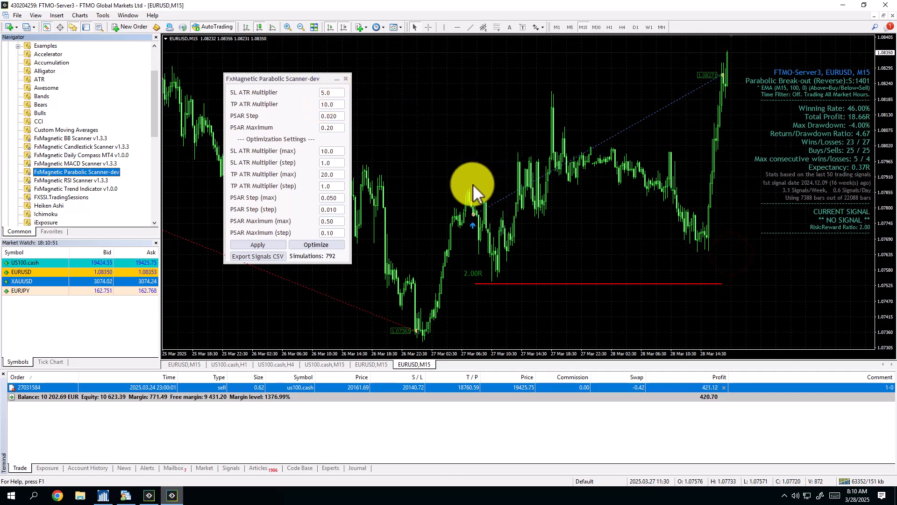
# Set the scanner's SL ATR Multiplier to 2 and SL ATR Multiplier (max) to 6.
pyautogui.click(467, 171)
pyautogui.press('-')
pyautogui.press('-')
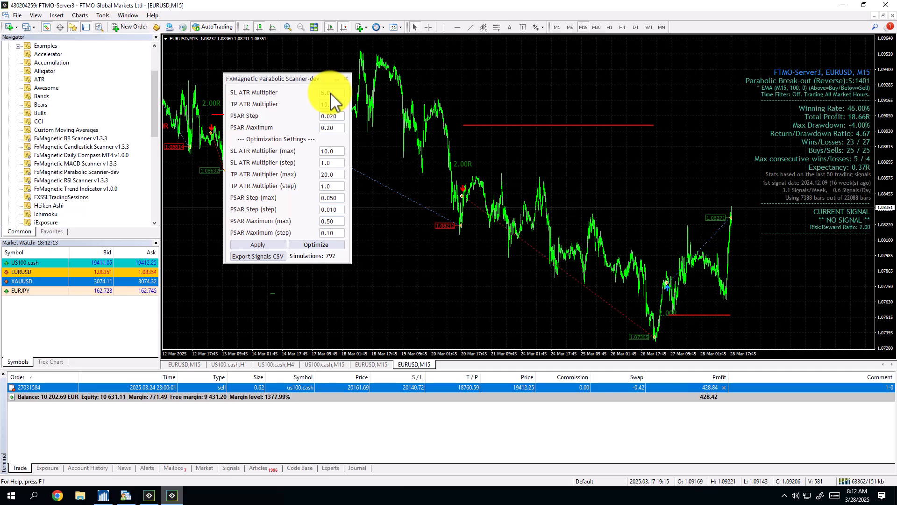
pyautogui.doubleClick(330, 93)
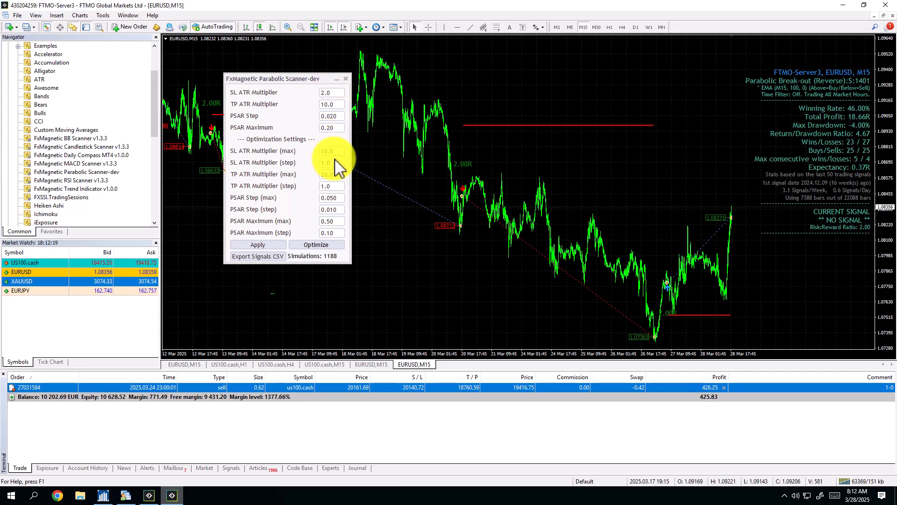
pyautogui.doubleClick(335, 151)
pyautogui.write('6')
pyautogui.press('Return')
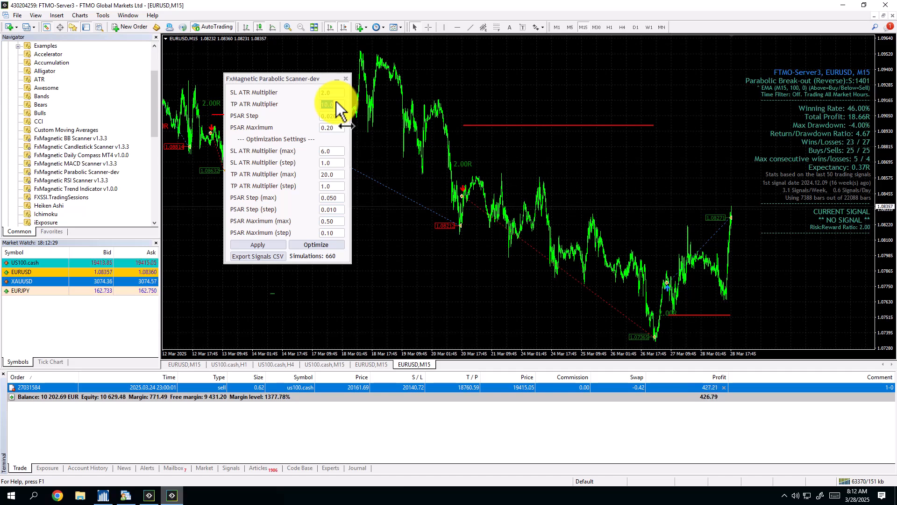
# Set TP ATR Multiplier (step) to 2 in the scanner's optimization settings.
pyautogui.press('Return')
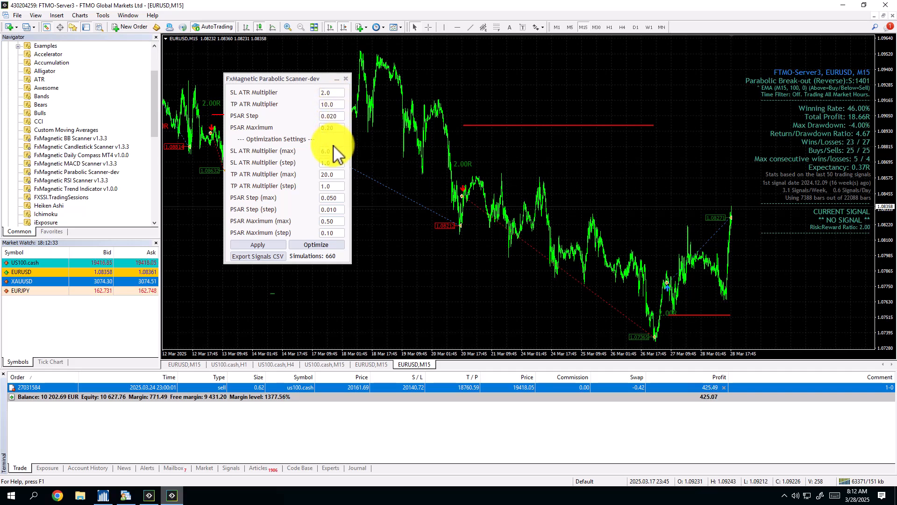
pyautogui.click(335, 174)
pyautogui.click(335, 186)
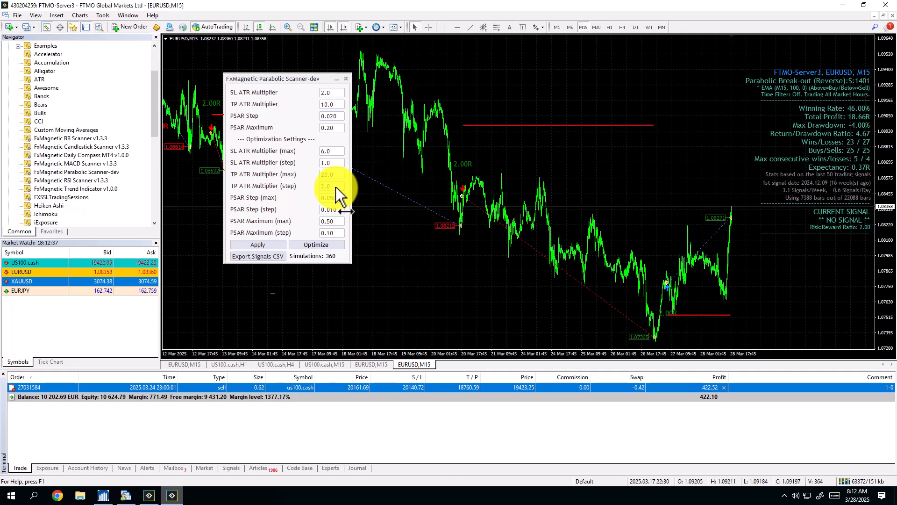
pyautogui.write('2')
pyautogui.press('Return')
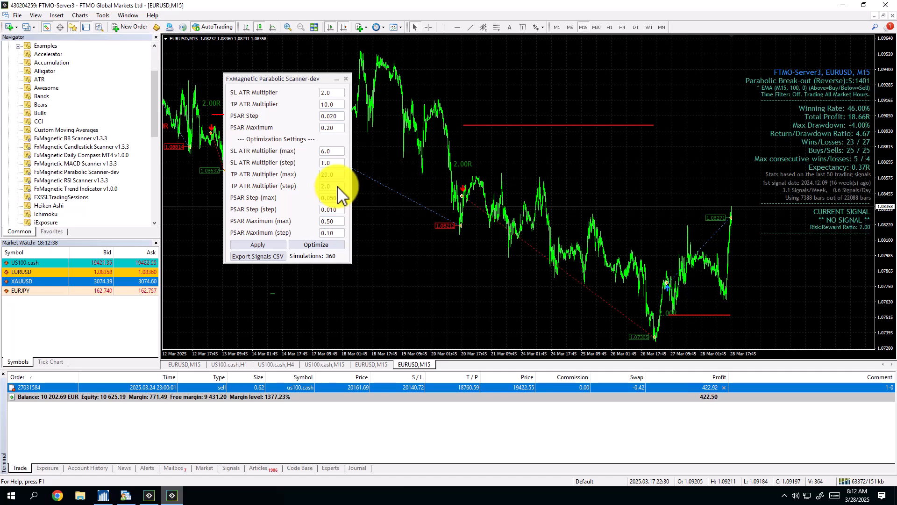
# Set PSAR Step to 0.005 and PSAR Step (step) to 0.005.
pyautogui.click(328, 115)
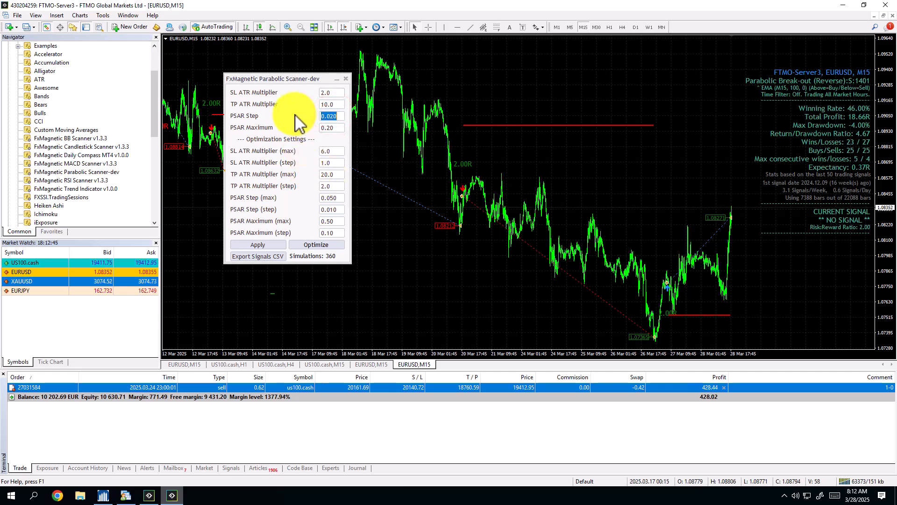
pyautogui.press('BackSpace')
pyautogui.press('BackSpace')
pyautogui.write('01')
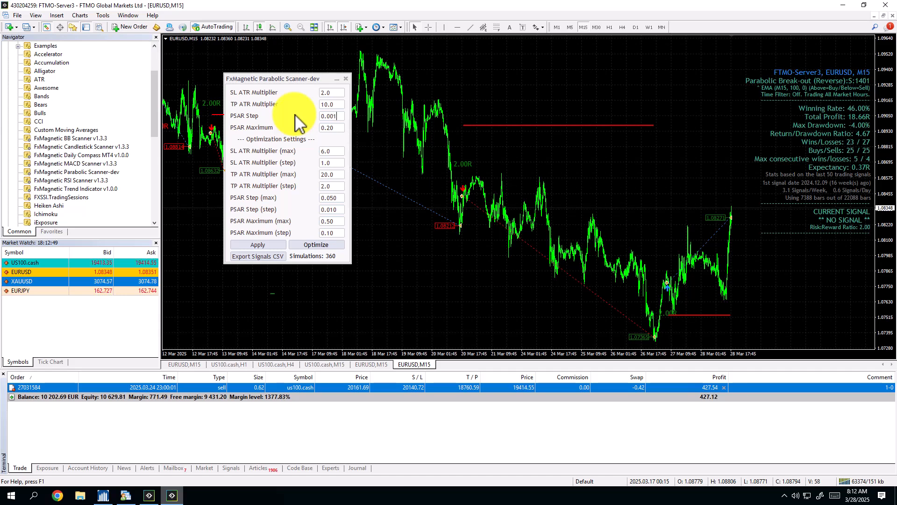
pyautogui.press('BackSpace')
pyautogui.write('5')
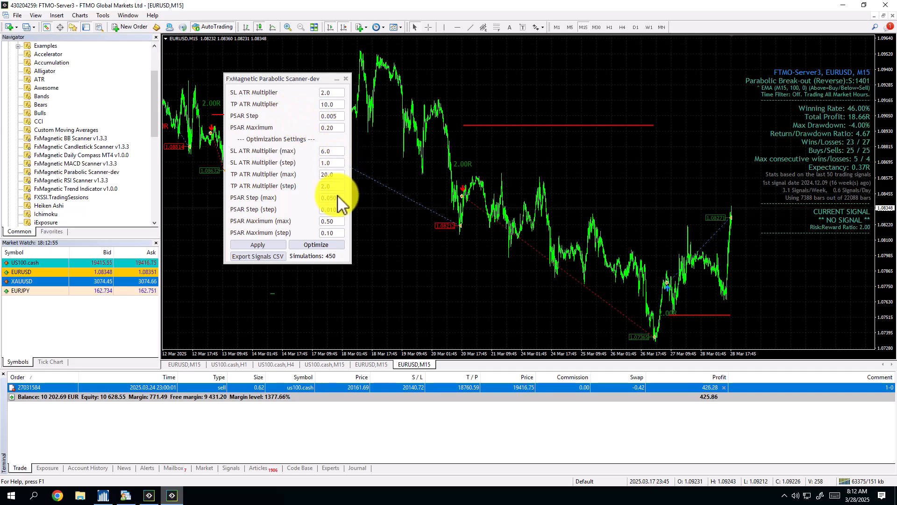
pyautogui.click(335, 210)
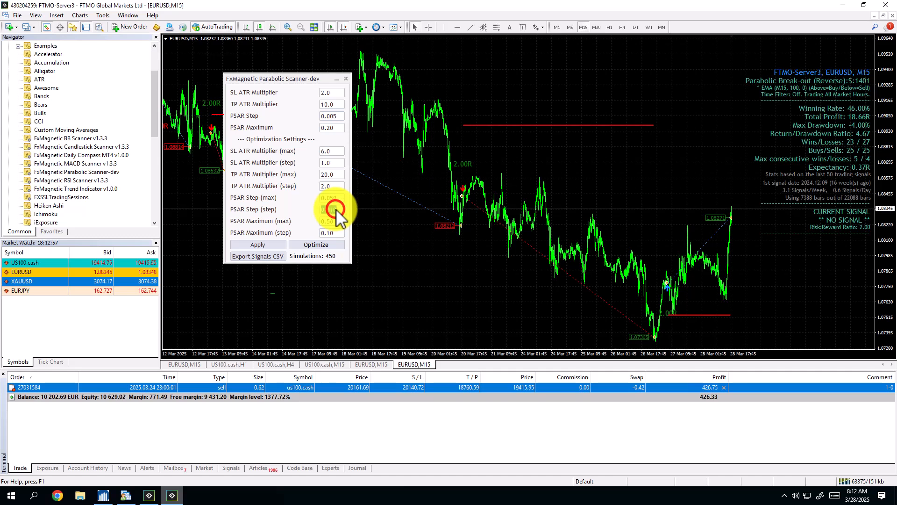
pyautogui.write('0.005')
pyautogui.press('Return')
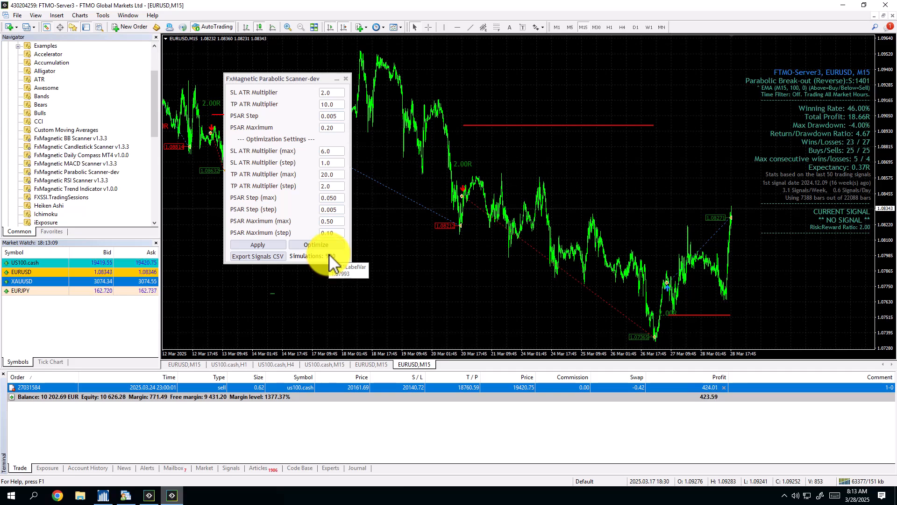
# Set TP ATR Multiplier to 4 and TP ATR Multiplier (max) to 30, and apply the parameters to the chart.
pyautogui.click(336, 127)
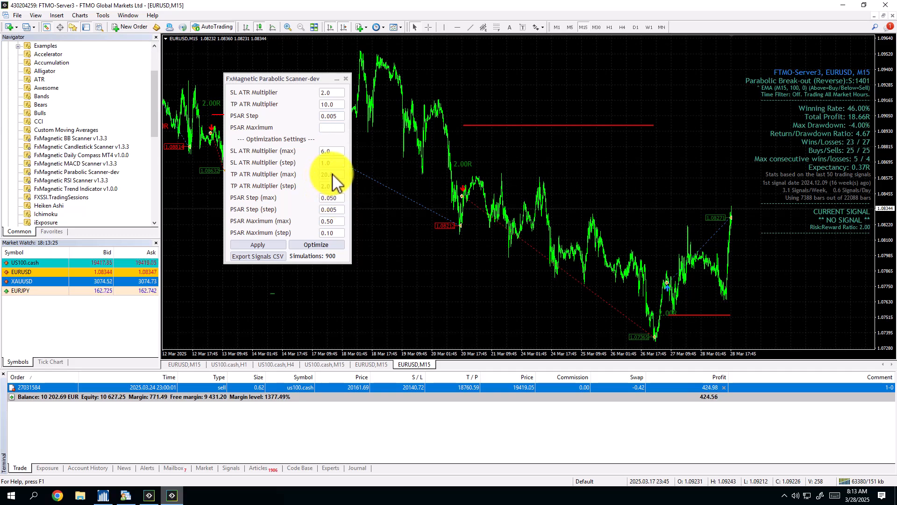
pyautogui.click(337, 102)
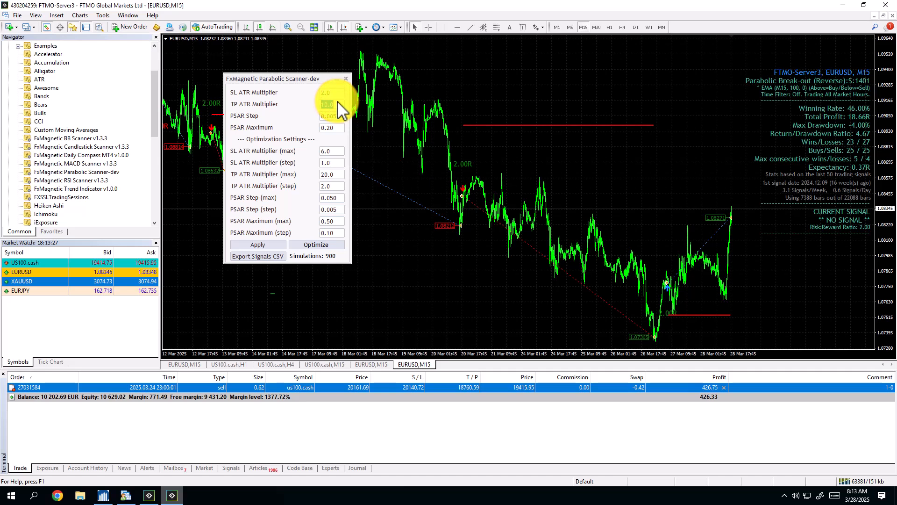
pyautogui.write('4')
pyautogui.press('Return')
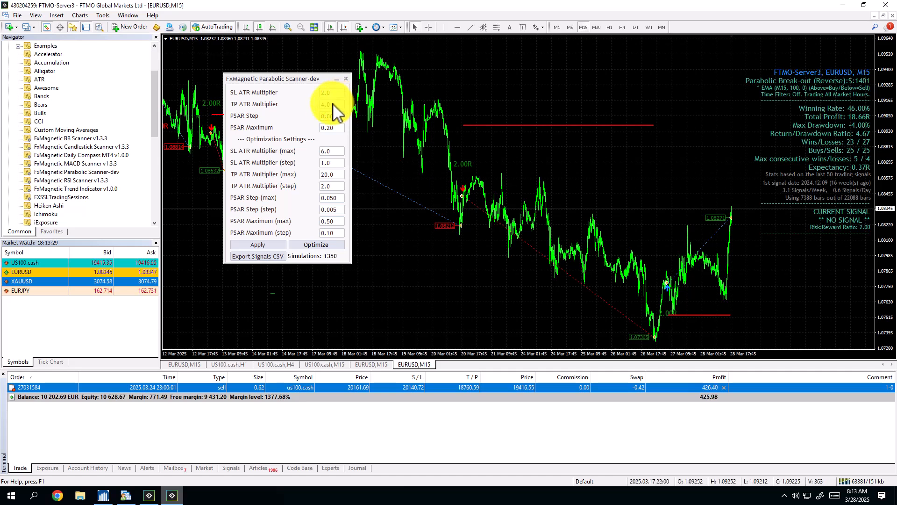
pyautogui.click(335, 175)
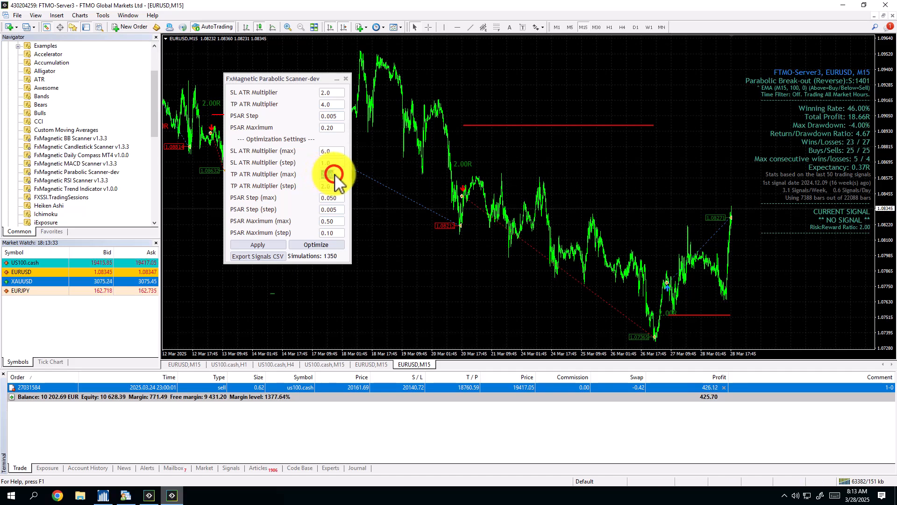
pyautogui.write('30')
pyautogui.press('Return')
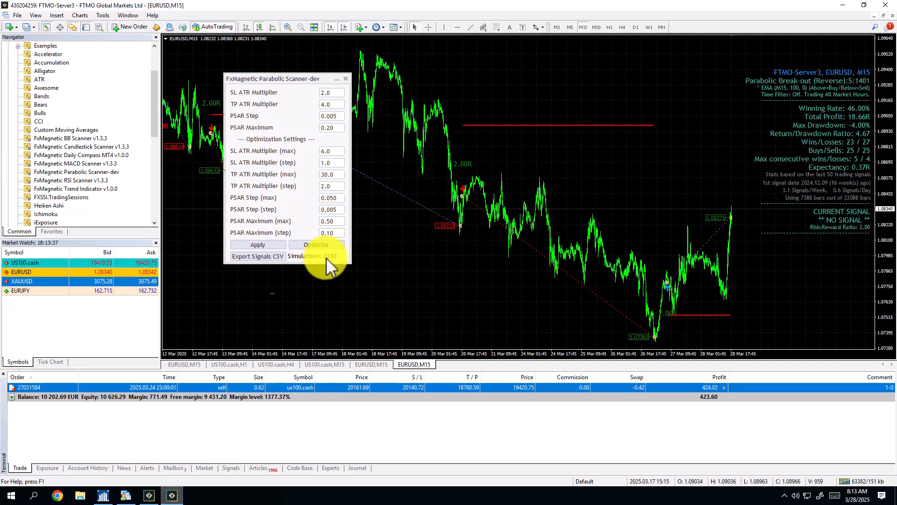
pyautogui.click(258, 245)
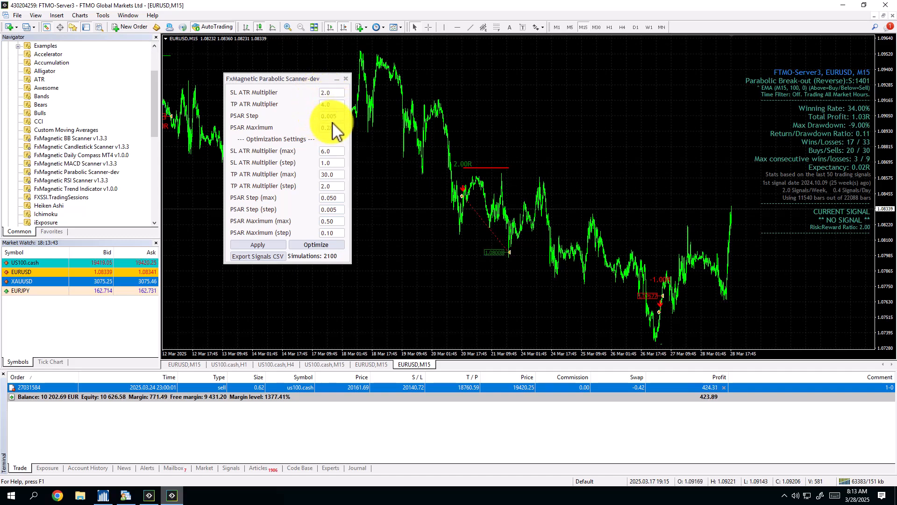
# Turn off the chart's auto scroll and go back to the scanner's signals from late February and early March 2025.
pyautogui.click(706, 131)
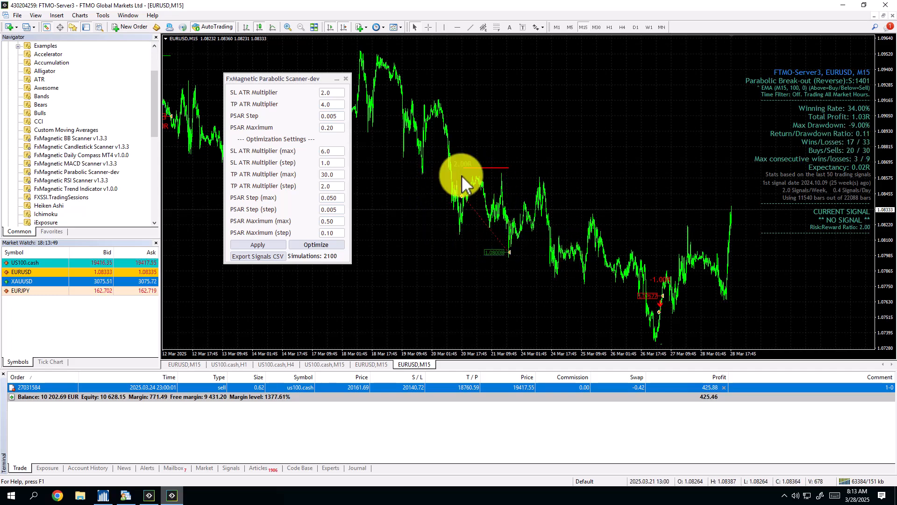
pyautogui.click(326, 27)
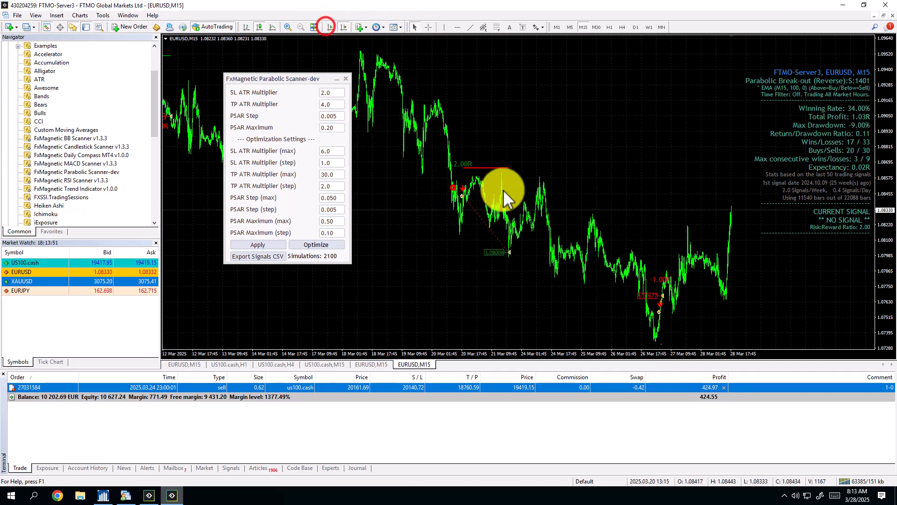
pyautogui.moveTo(503, 189); pyautogui.dragTo(654, 201)
pyautogui.moveTo(478, 208); pyautogui.dragTo(656, 211)
pyautogui.moveTo(505, 215); pyautogui.dragTo(645, 214)
pyautogui.moveTo(529, 218); pyautogui.dragTo(626, 217)
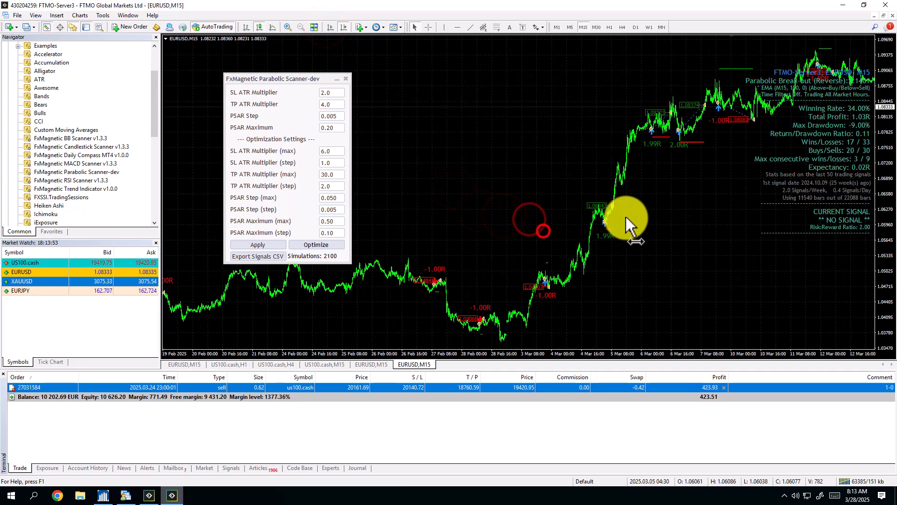
# Set the SL ATR Multiplier to 4 and apply it to the chart.
pyautogui.click(332, 94)
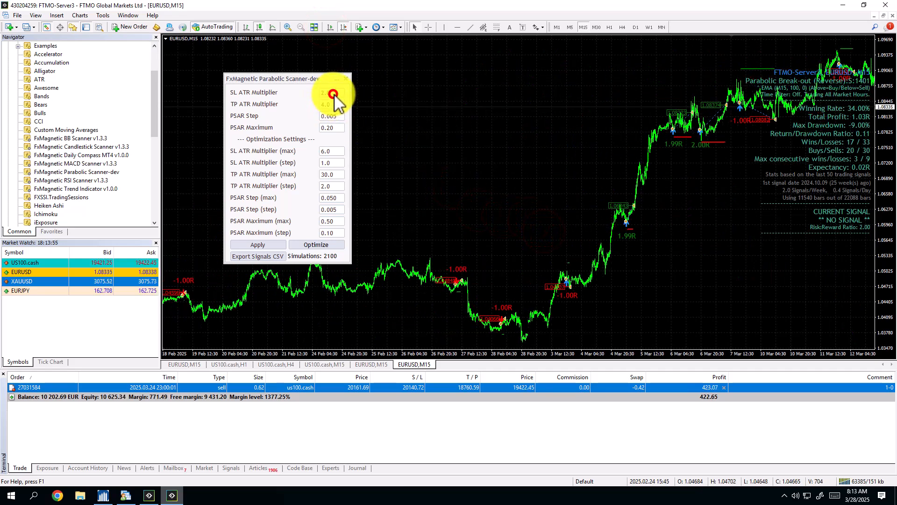
pyautogui.write('4.0')
pyautogui.click(259, 244)
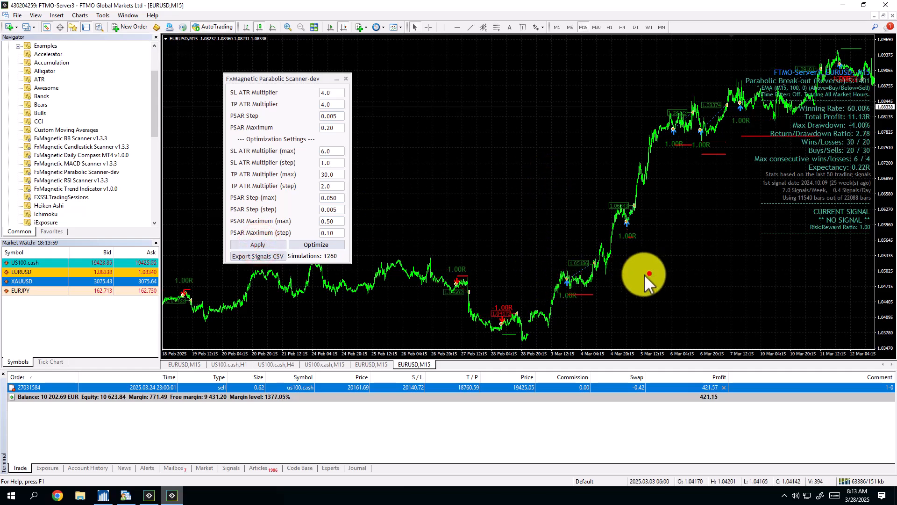
# Bring the chart back to its latest bars at the end of March 2025 and turn auto scroll on again.
pyautogui.moveTo(650, 273); pyautogui.dragTo(478, 273)
pyautogui.moveTo(702, 268); pyautogui.dragTo(544, 271)
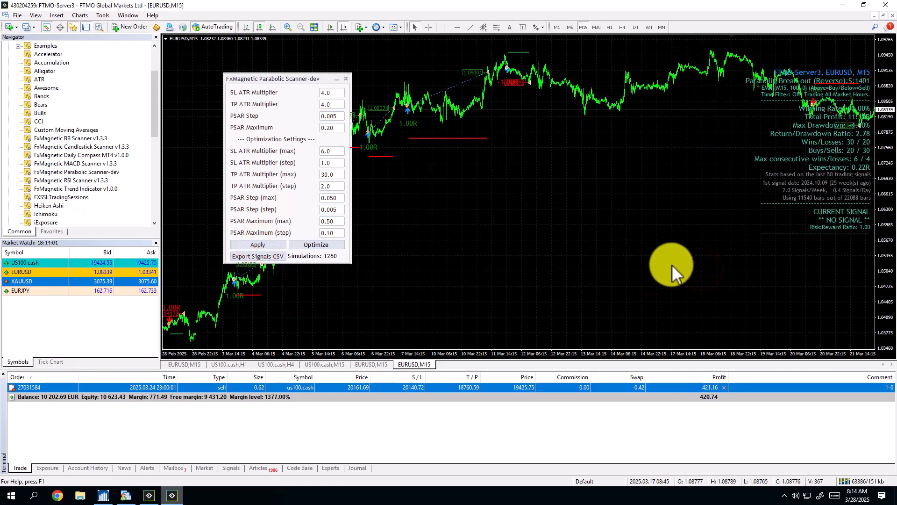
pyautogui.moveTo(687, 271); pyautogui.dragTo(537, 286)
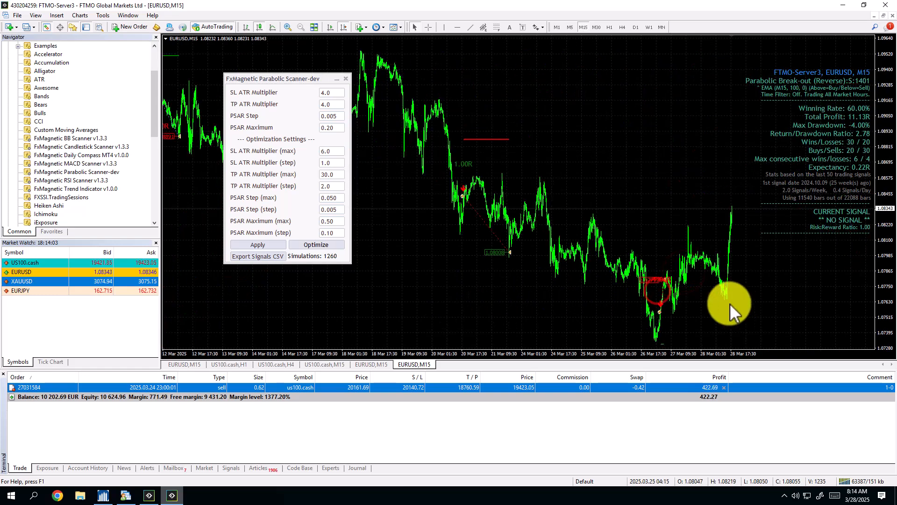
pyautogui.click(330, 26)
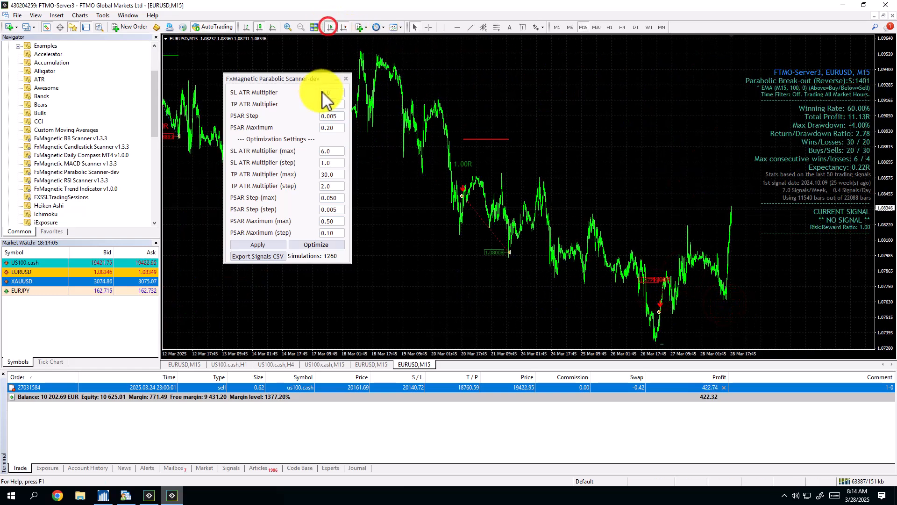
# Set the scanner's SL ATR Multiplier to 2 and apply it to the chart.
pyautogui.click(326, 94)
pyautogui.write('2')
pyautogui.click(260, 249)
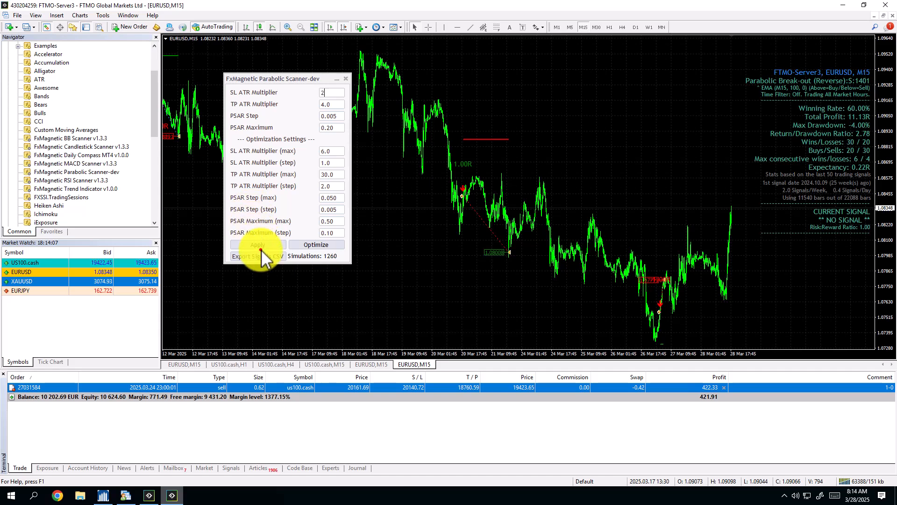
pyautogui.click(262, 246)
# Start the scanner's optimization of the ATR and PSAR parameters with the configured ranges.
pyautogui.click(384, 246)
pyautogui.click(401, 239)
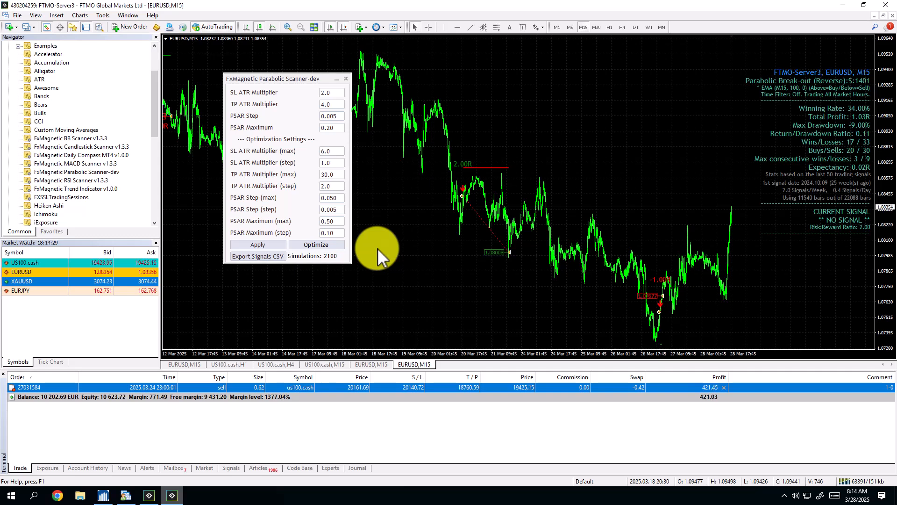
pyautogui.click(334, 246)
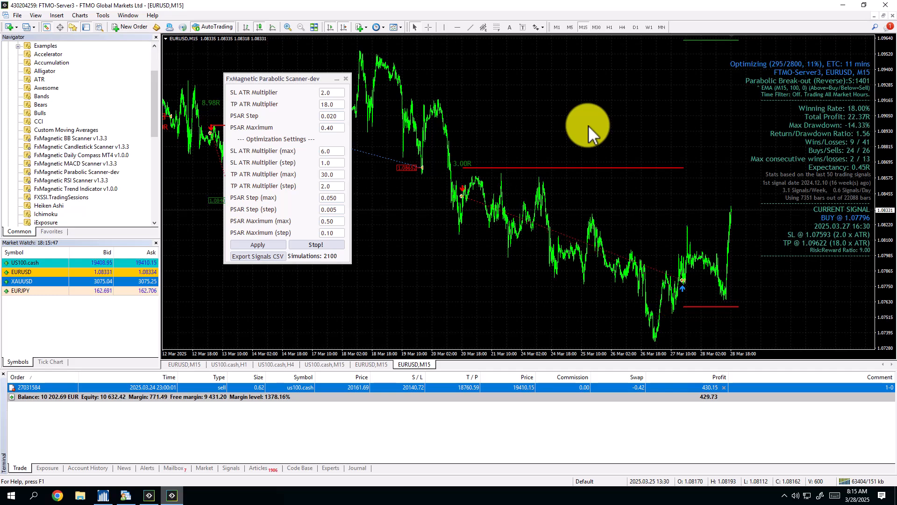
pyautogui.click(574, 116)
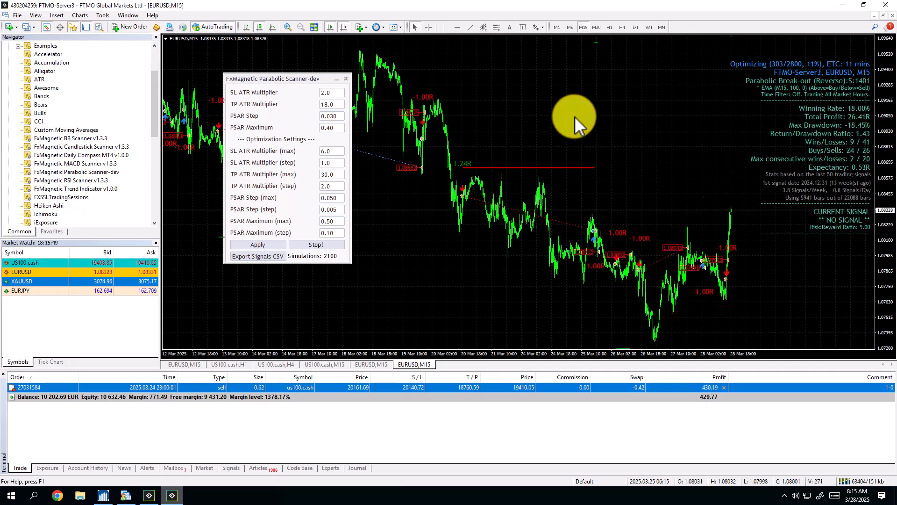
pyautogui.click(80, 180)
pyautogui.click(76, 147)
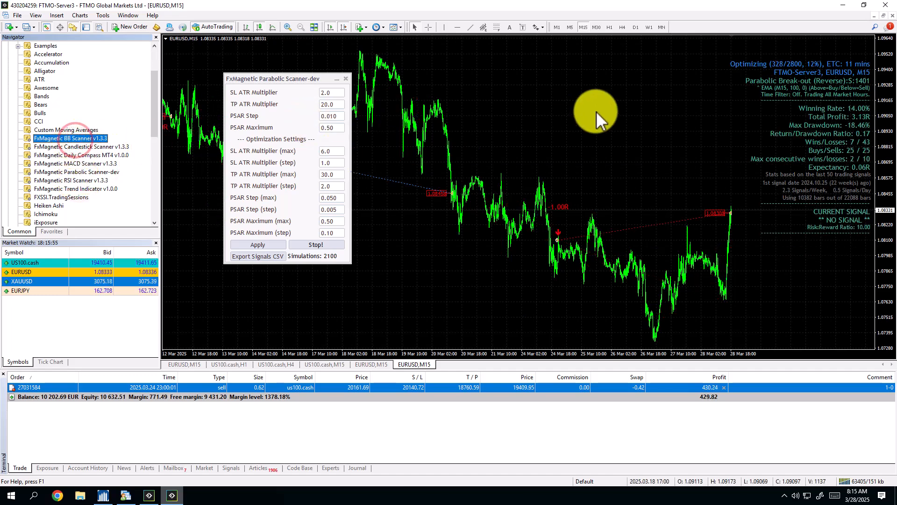
pyautogui.click(588, 110)
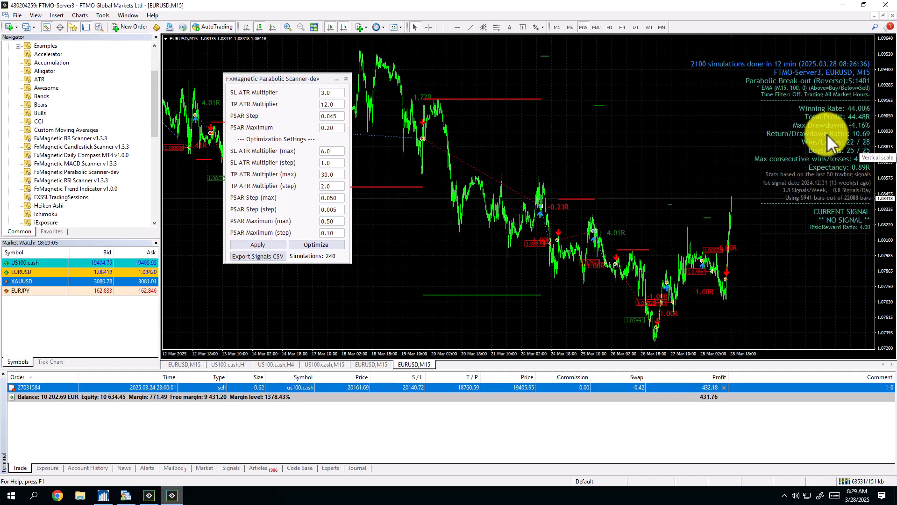
pyautogui.click(643, 124)
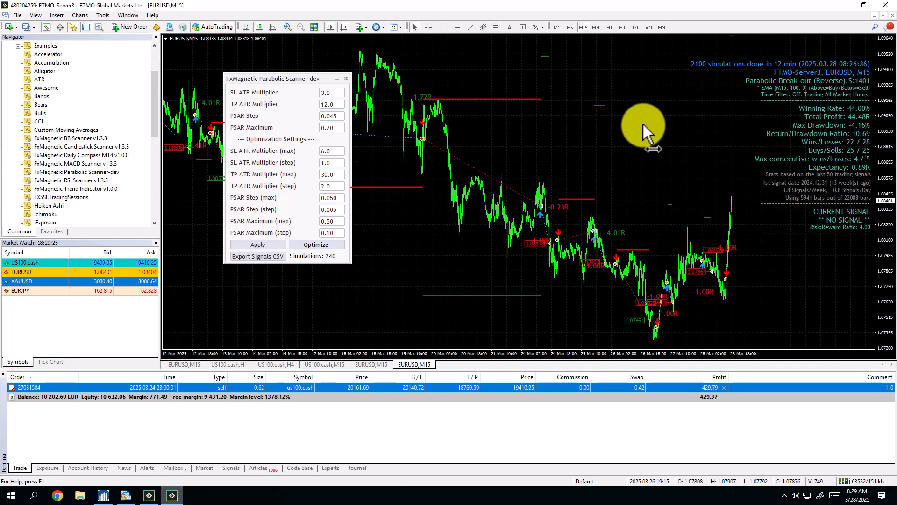
pyautogui.click(605, 150)
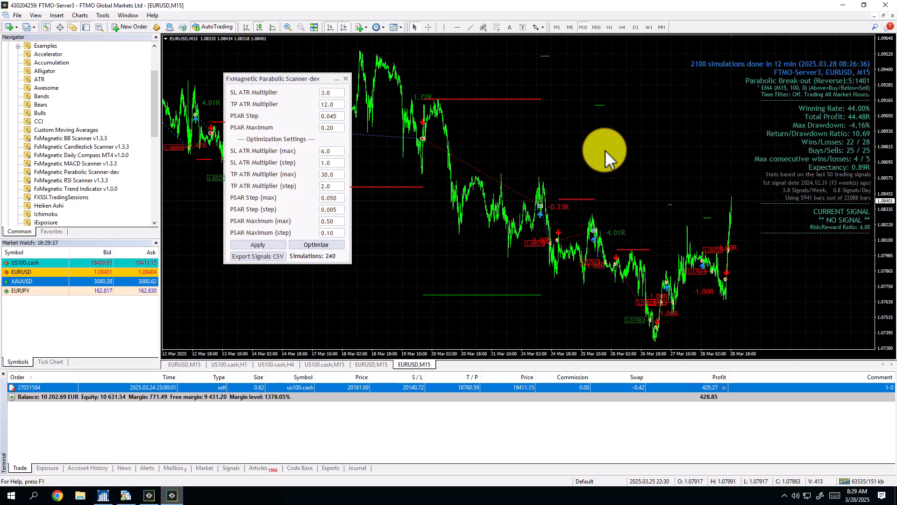
# Zoom in on the EURUSD M15 chart to examine the optimized strategy's latest signals.
pyautogui.click(576, 161)
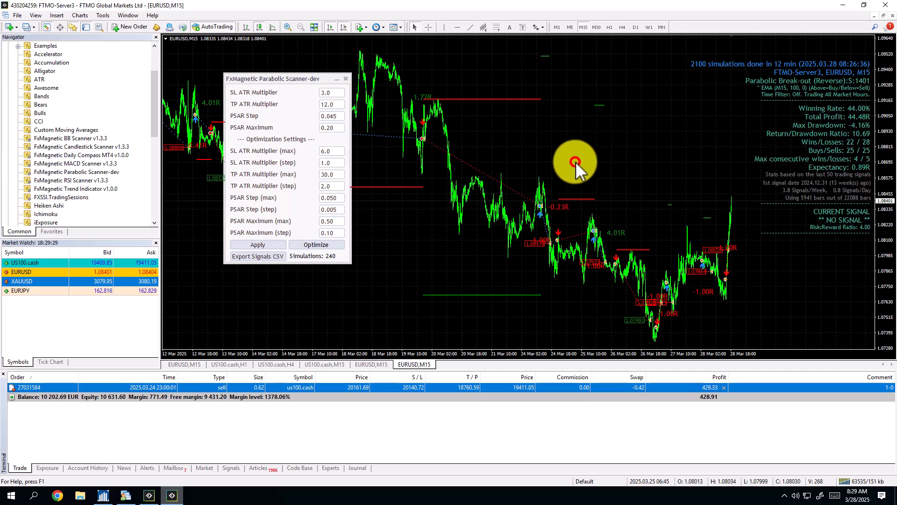
pyautogui.press('+')
pyautogui.press('+')
pyautogui.press('+')
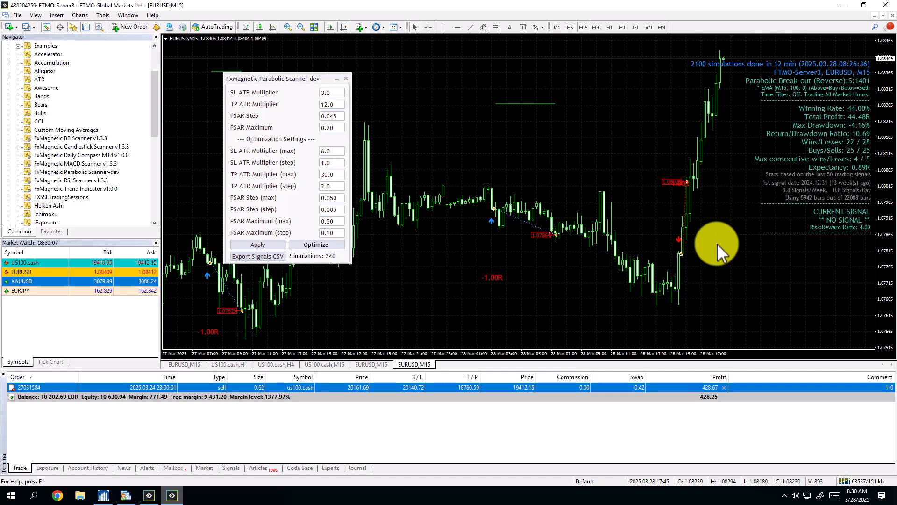
pyautogui.click(658, 158)
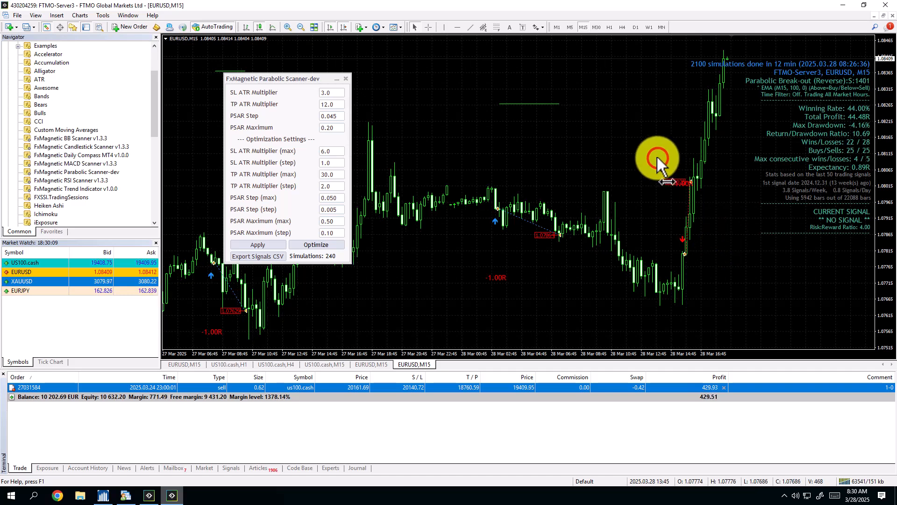
# Attach the FxMagnetic Parabolic Autotrader-dev expert advisor to the EURUSD M15 chart.
pyautogui.click(156, 203)
pyautogui.click(156, 206)
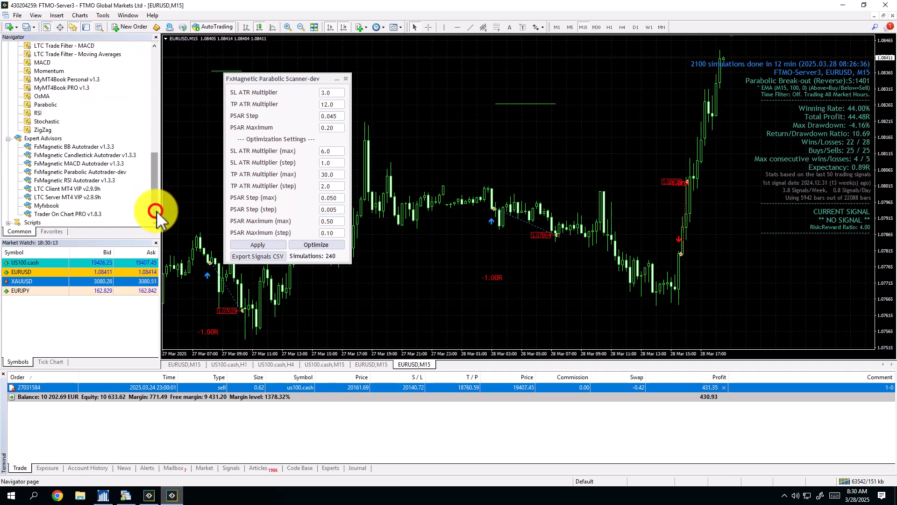
pyautogui.click(84, 172)
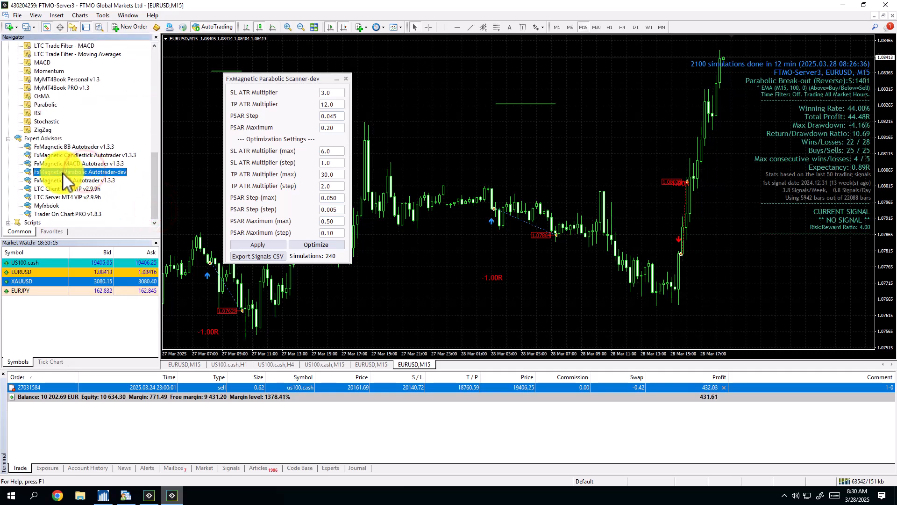
pyautogui.moveTo(63, 172); pyautogui.dragTo(450, 150)
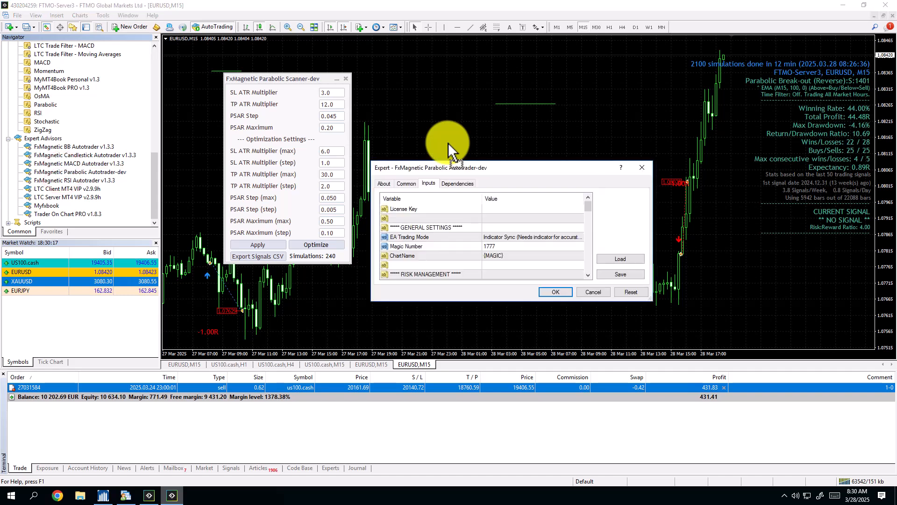
# Set the expert advisor's Magic Number to 5484.
pyautogui.click(495, 209)
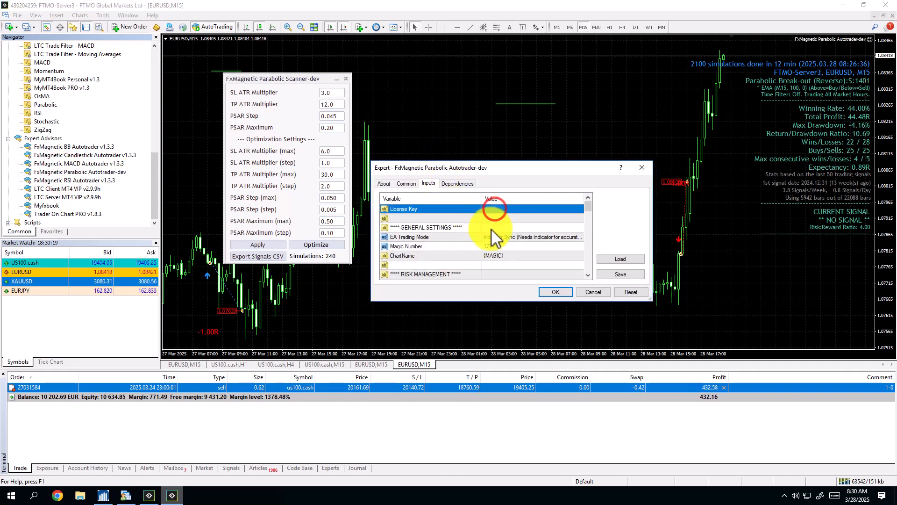
pyautogui.click(501, 246)
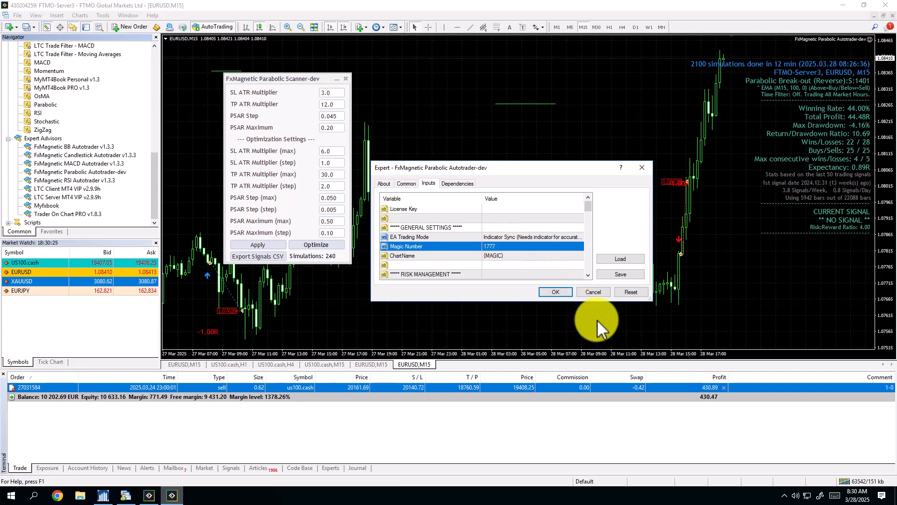
pyautogui.click(490, 248)
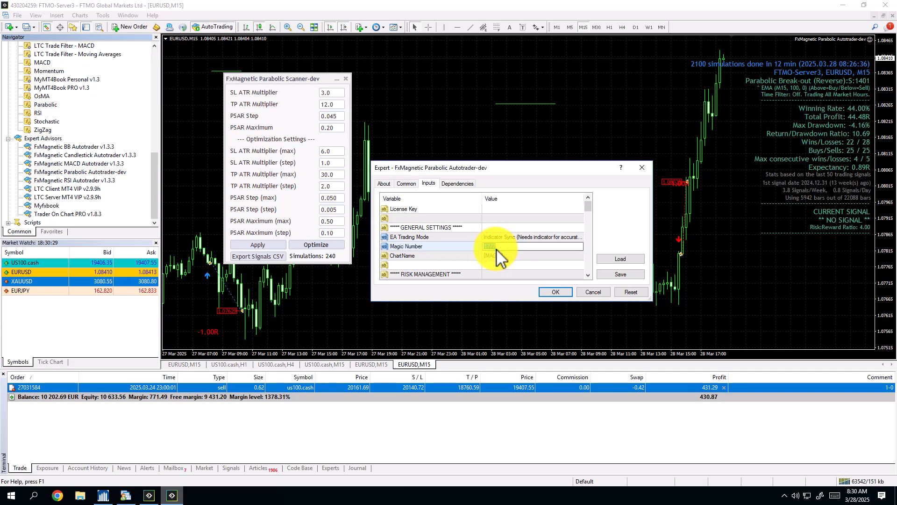
pyautogui.write('5484')
pyautogui.press('Return')
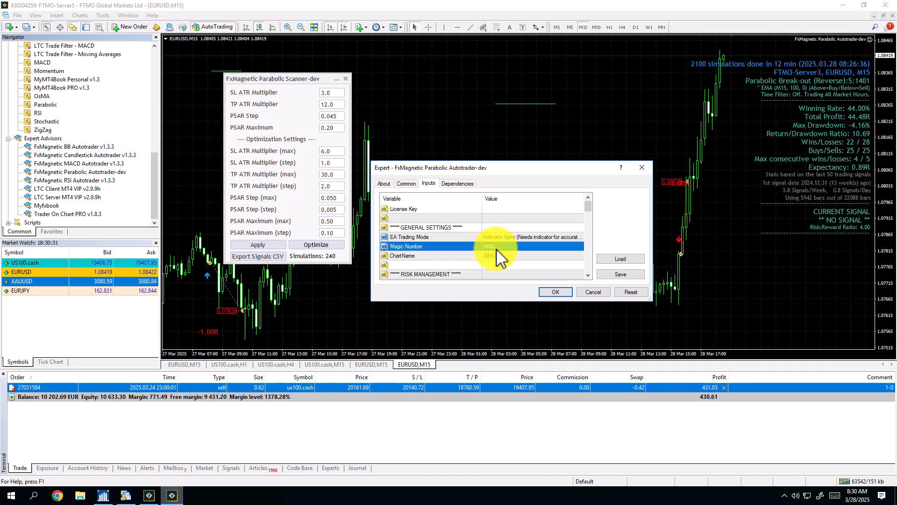
# Set the expert advisor's Money Management Mode to Risk Per Trade (%) and its Position Size to 2.
pyautogui.scroll(-2, 517, 254)
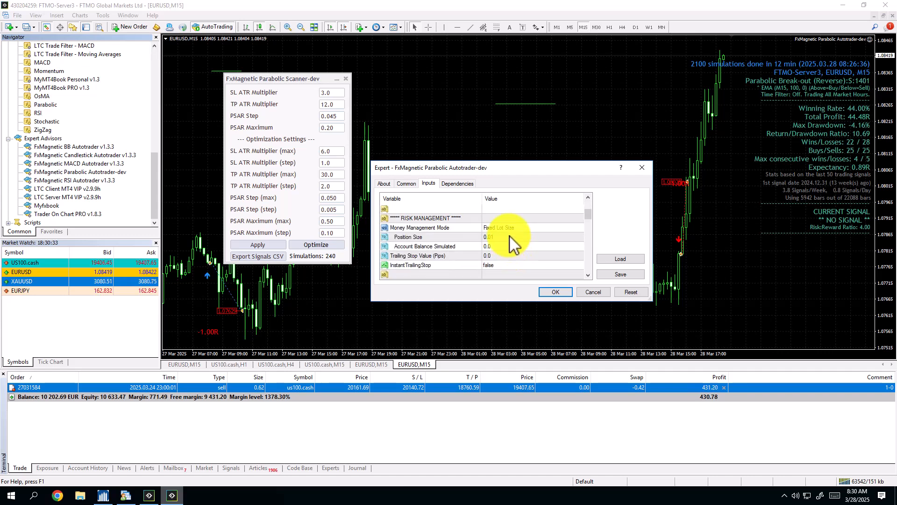
pyautogui.doubleClick(509, 228)
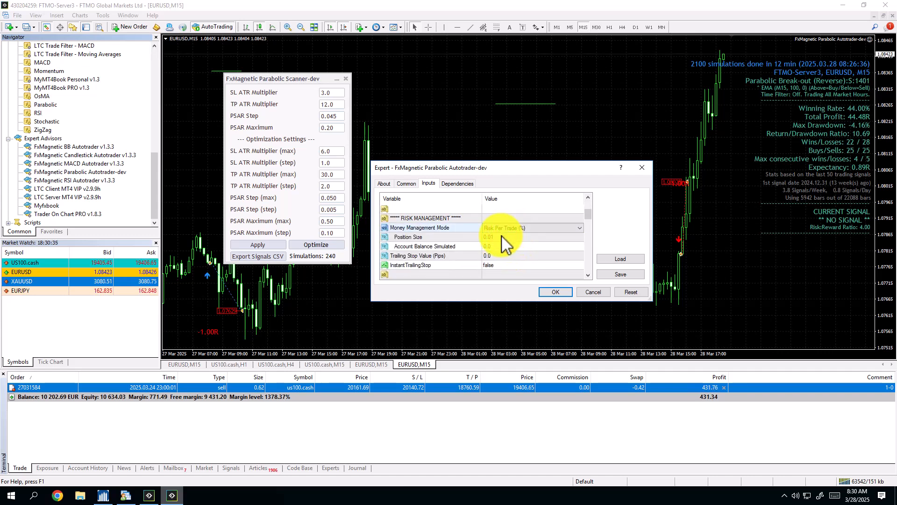
pyautogui.doubleClick(502, 236)
pyautogui.write('2')
pyautogui.press('Return')
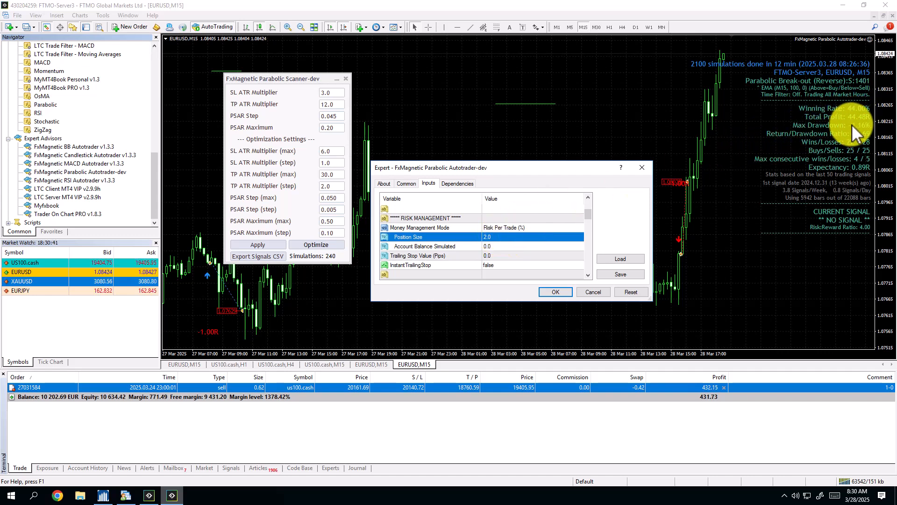
# Set the Position Size to 1 and confirm the expert advisor's inputs.
pyautogui.click(512, 239)
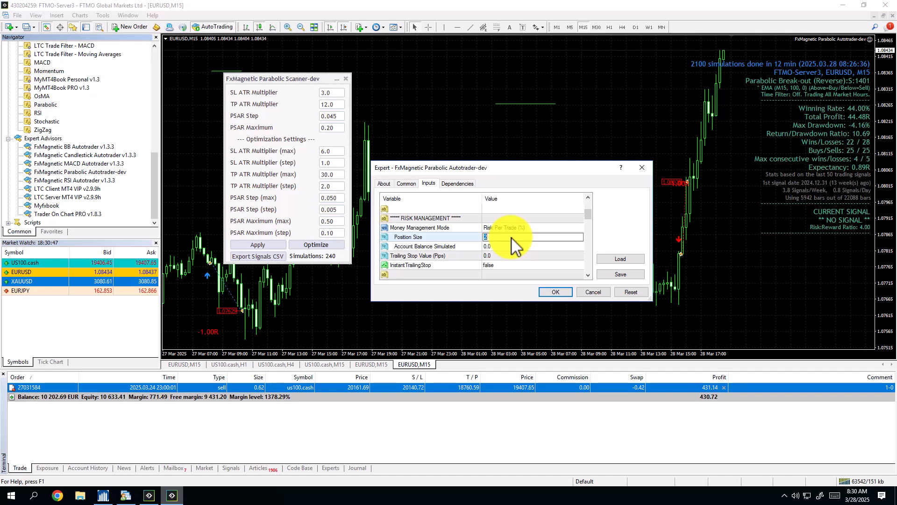
pyautogui.write('1')
pyautogui.press('Return')
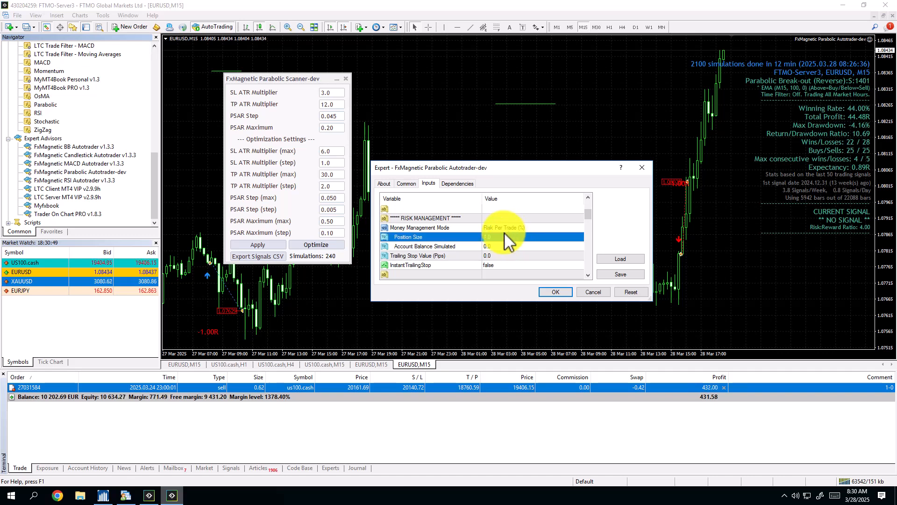
pyautogui.click(566, 293)
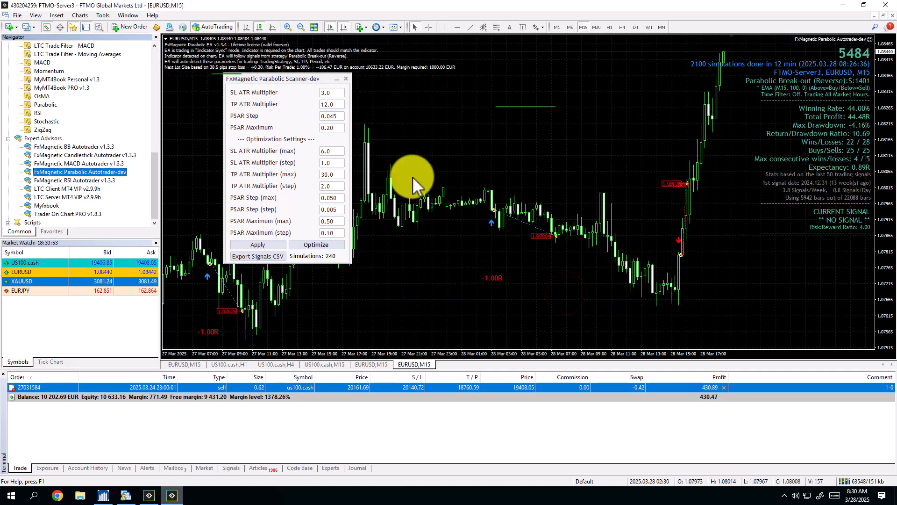
# Start adding a Parabolic SAR indicator to the EURUSD M15 chart and set its Step to 0.045.
pyautogui.click(398, 109)
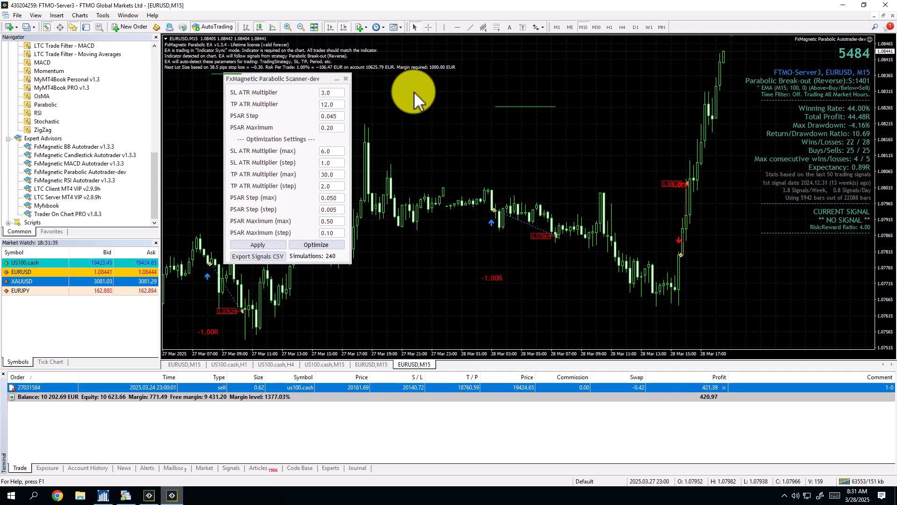
pyautogui.click(384, 90)
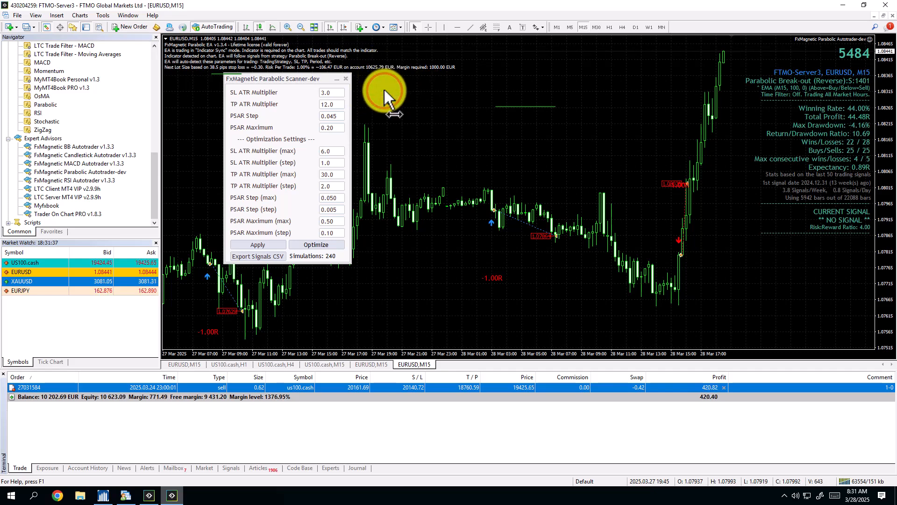
pyautogui.click(360, 26)
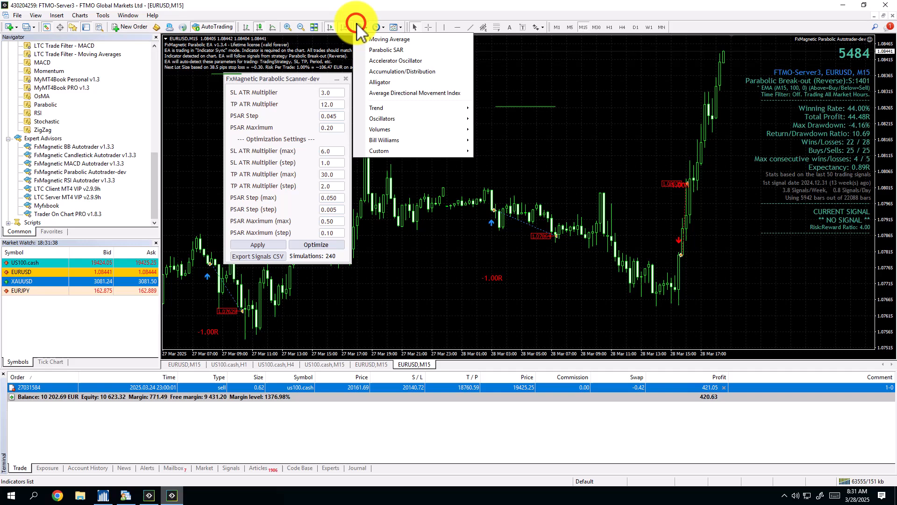
pyautogui.click(383, 50)
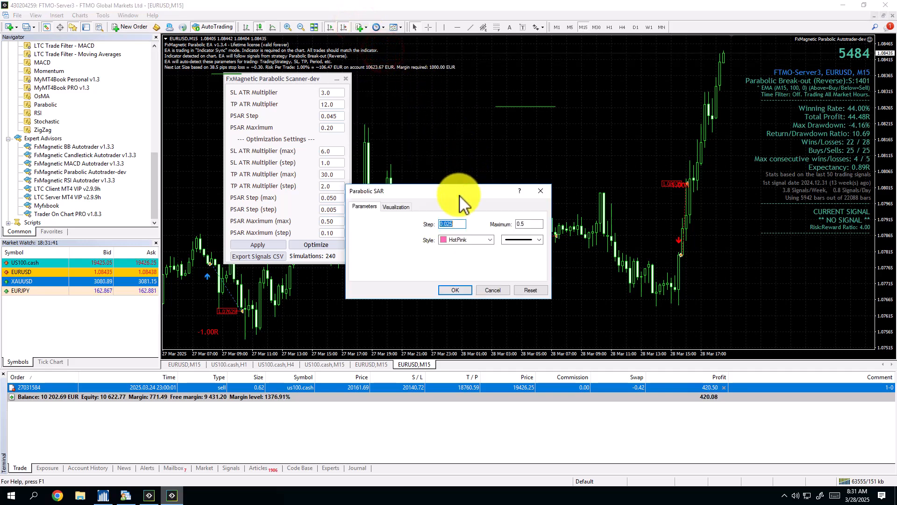
pyautogui.click(454, 224)
pyautogui.moveTo(447, 223); pyautogui.dragTo(471, 218)
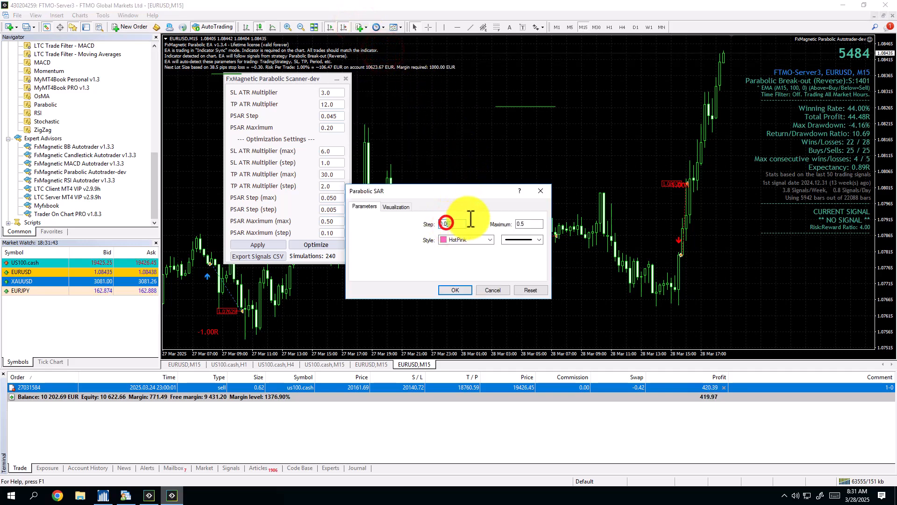
pyautogui.write('45')
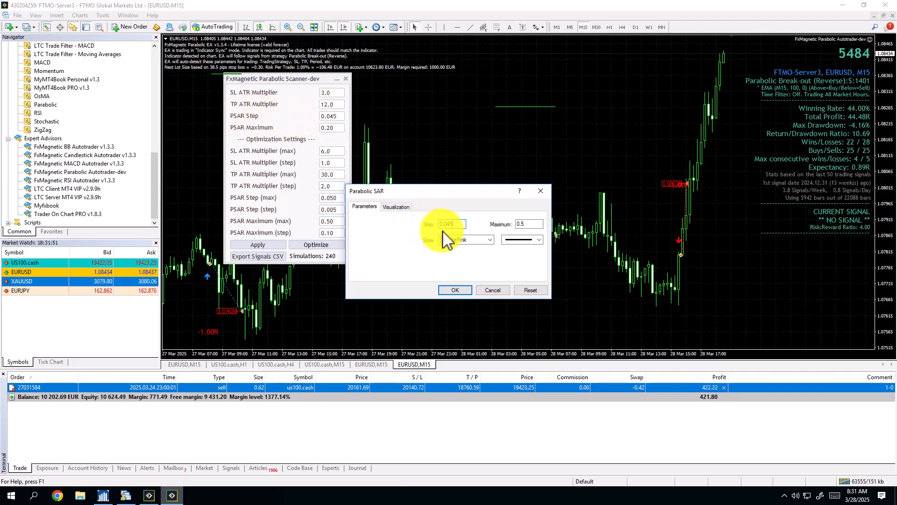
# Set the Parabolic SAR's Maximum to 0.2 and apply the indicator to the chart.
pyautogui.moveTo(453, 222); pyautogui.dragTo(424, 225)
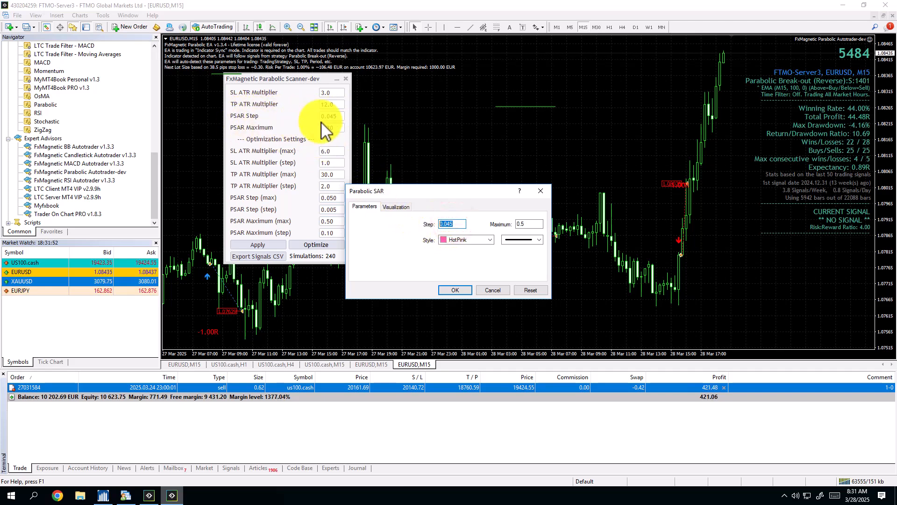
pyautogui.click(528, 225)
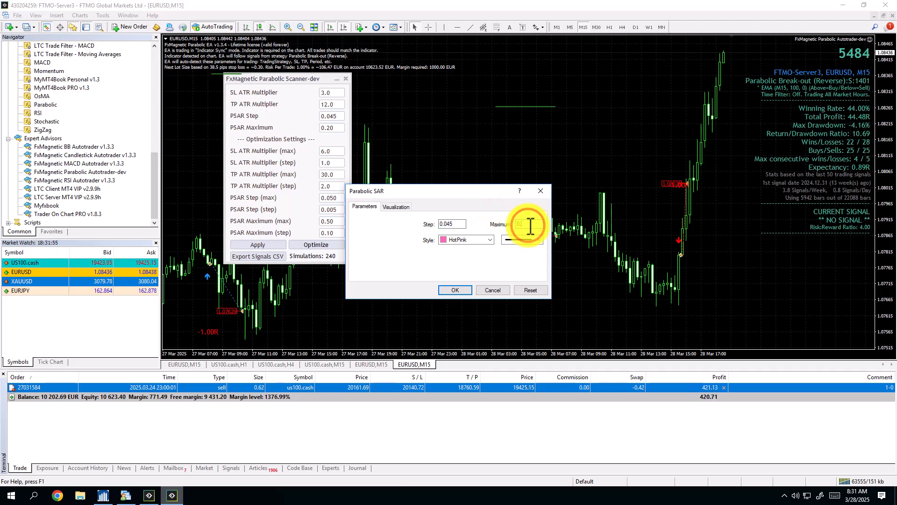
pyautogui.press('BackSpace')
pyautogui.write('2')
pyautogui.click(457, 289)
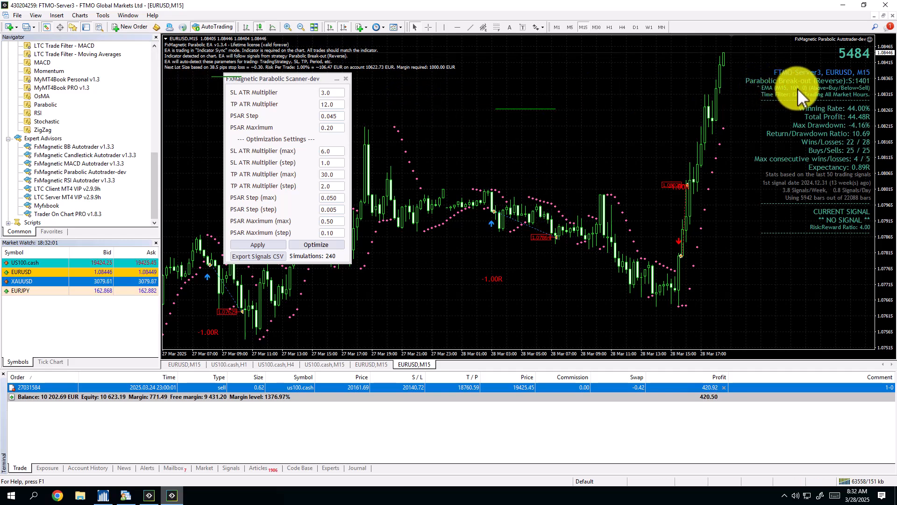
# Add a 100-period exponential Moving Average applied to Close, in DarkOrange, to the EURUSD M15 chart.
pyautogui.click(360, 27)
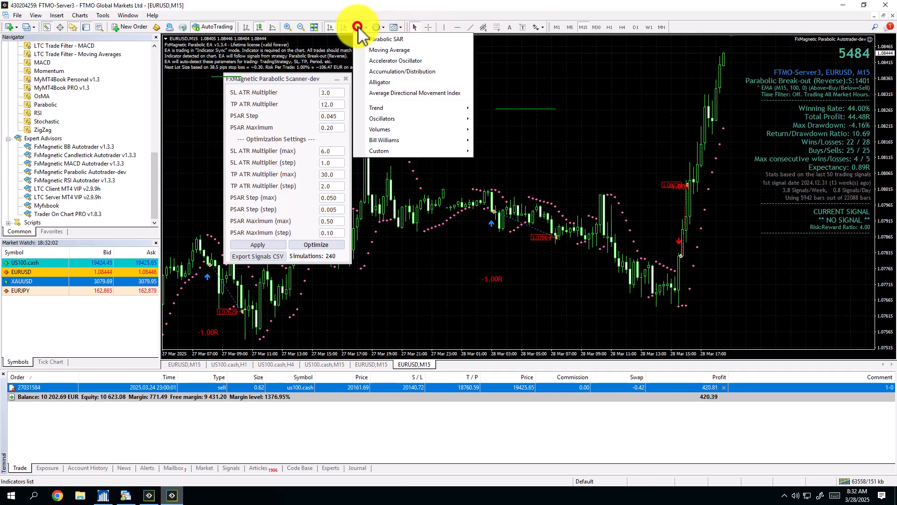
pyautogui.click(388, 52)
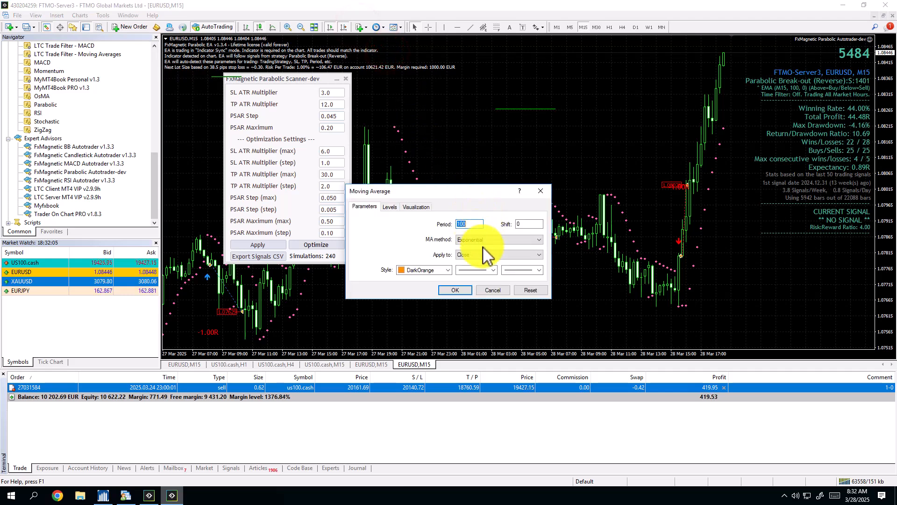
pyautogui.click(455, 290)
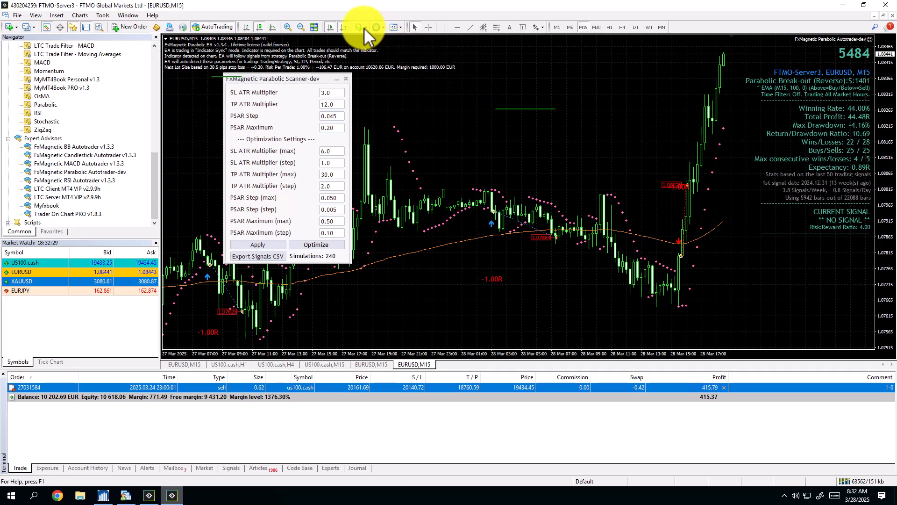
# Turn off chart auto scroll and compare past trade signals with the Parabolic SAR dots and moving average, back to 28 February 2025.
pyautogui.click(329, 27)
pyautogui.scroll(5, 575, 209)
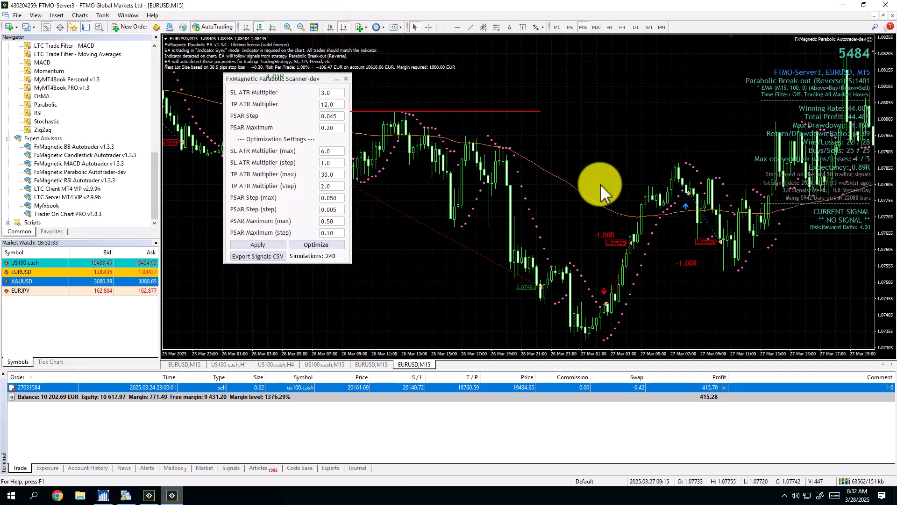
pyautogui.scroll(5, 599, 255)
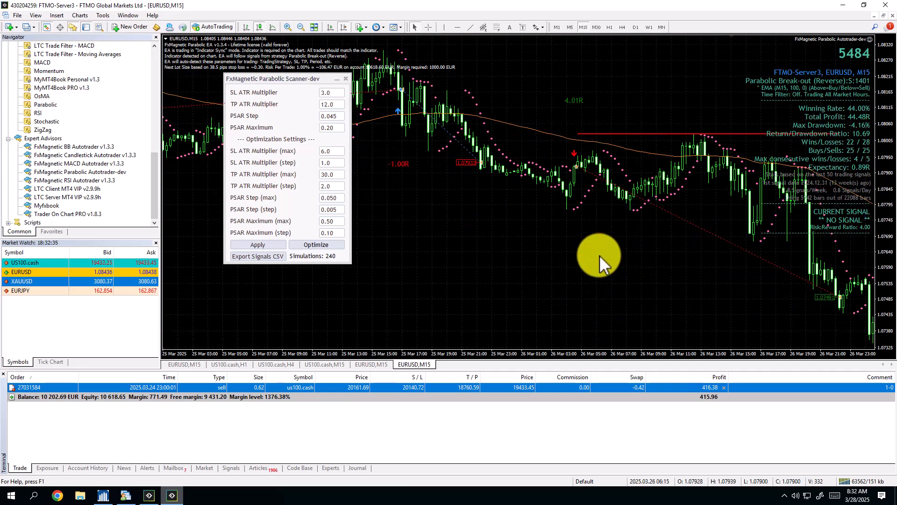
pyautogui.scroll(-5, 667, 266)
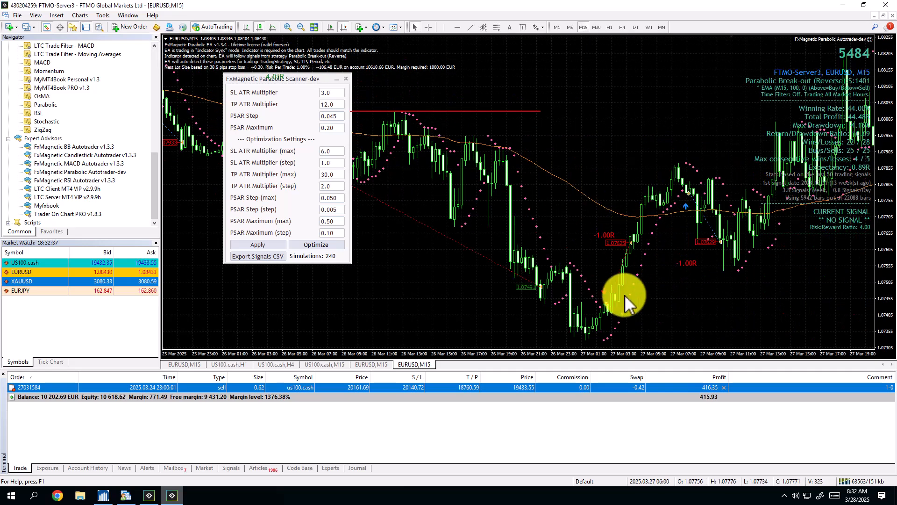
pyautogui.scroll(4, 623, 223)
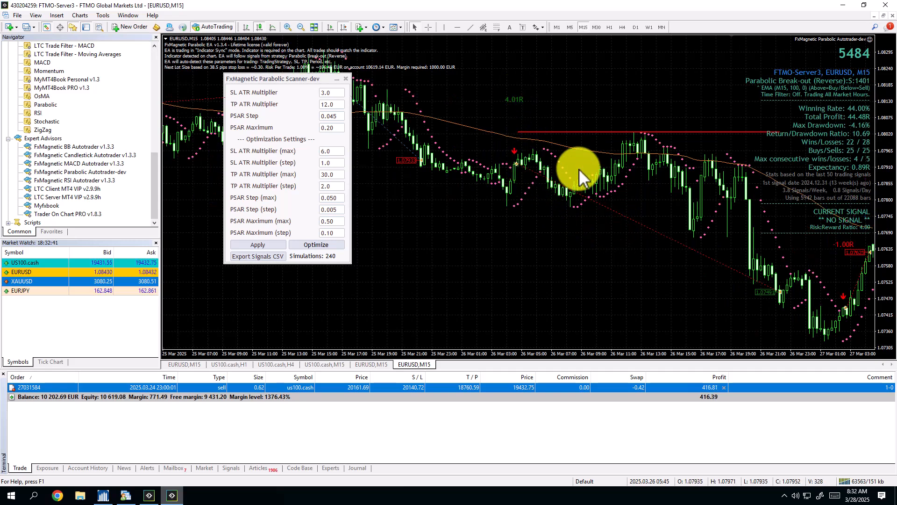
pyautogui.scroll(4, 527, 208)
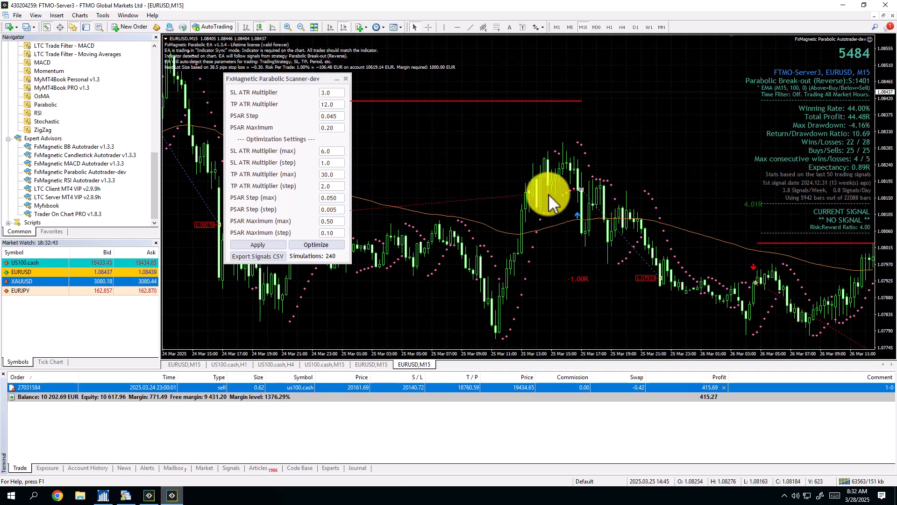
pyautogui.scroll(9, 587, 216)
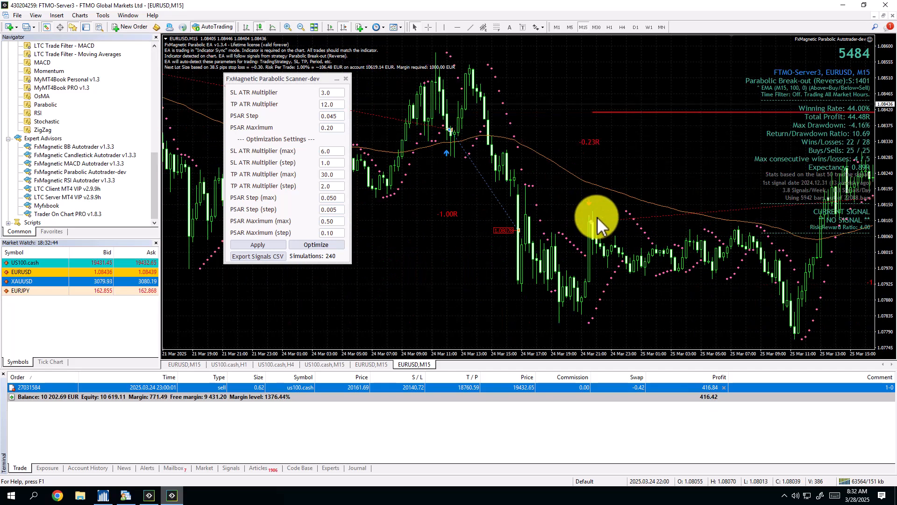
pyautogui.scroll(6, 629, 252)
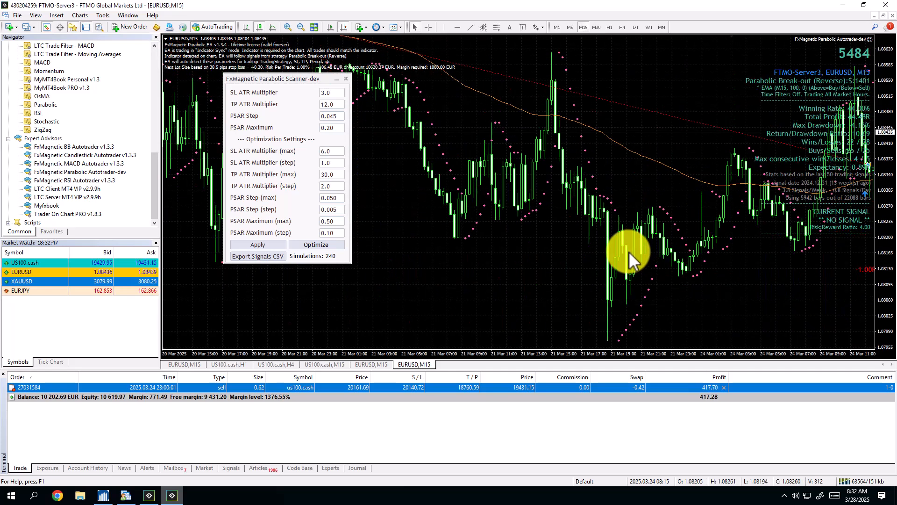
pyautogui.scroll(5, 626, 250)
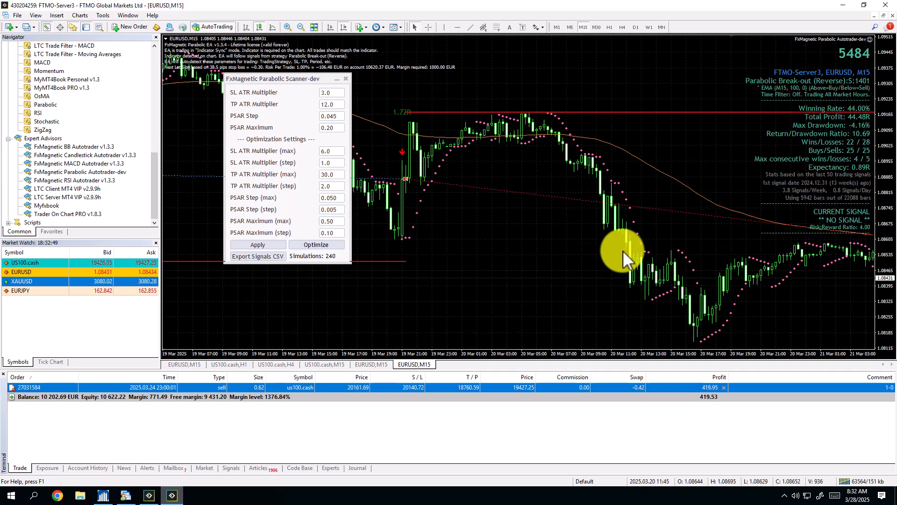
pyautogui.scroll(9, 621, 251)
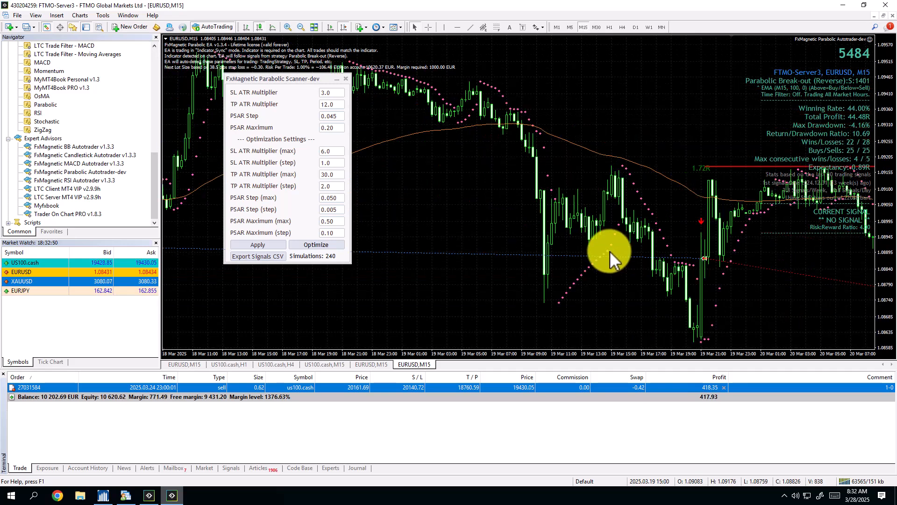
pyautogui.scroll(14, 603, 248)
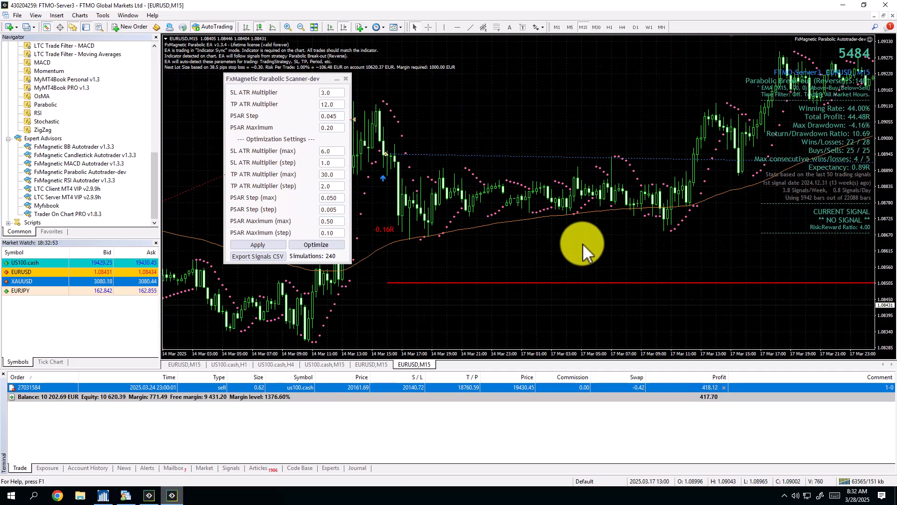
pyautogui.scroll(8, 582, 243)
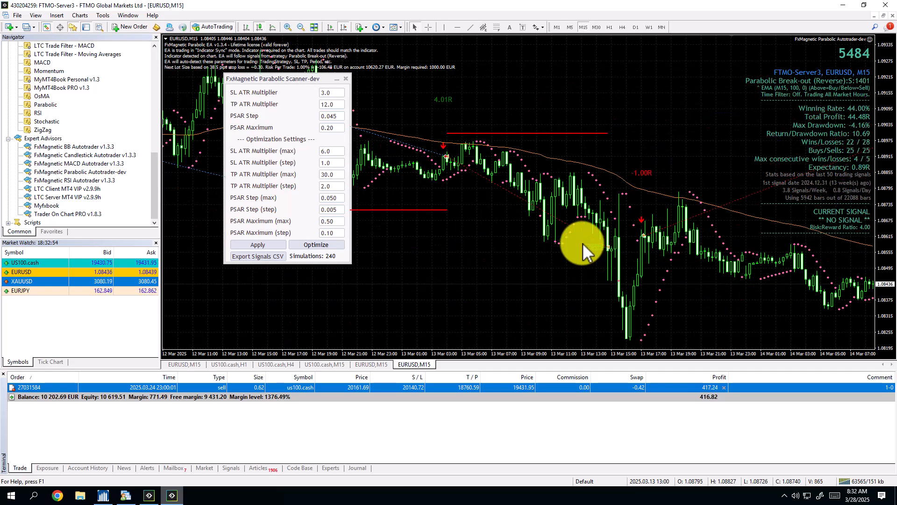
pyautogui.scroll(2, 582, 243)
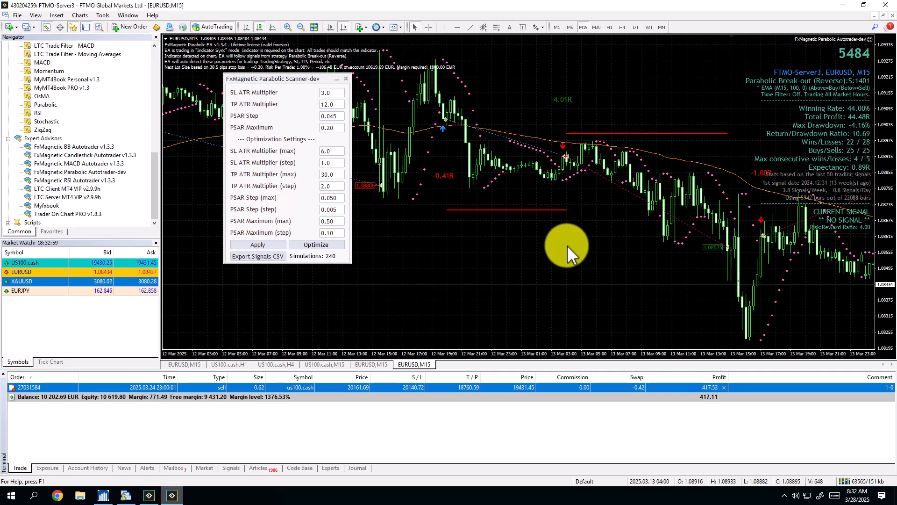
pyautogui.scroll(2, 548, 250)
pyautogui.scroll(20, 547, 250)
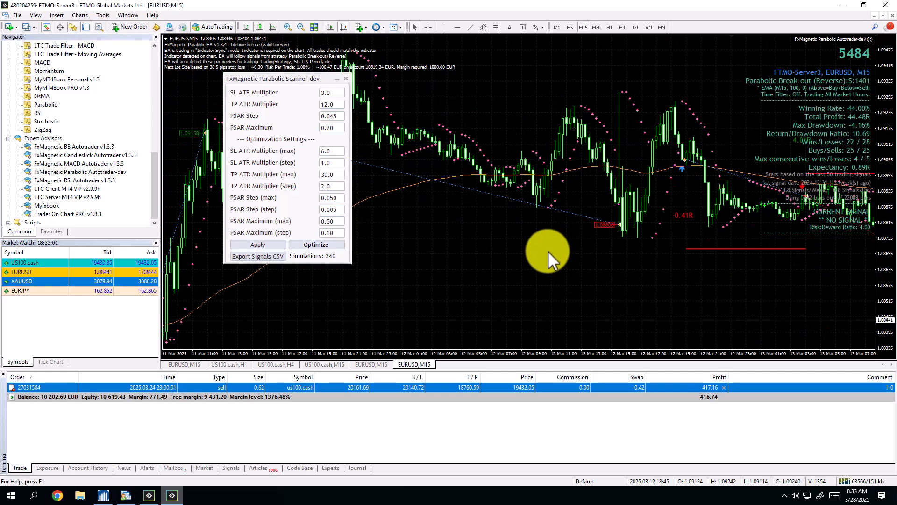
pyautogui.scroll(20, 516, 210)
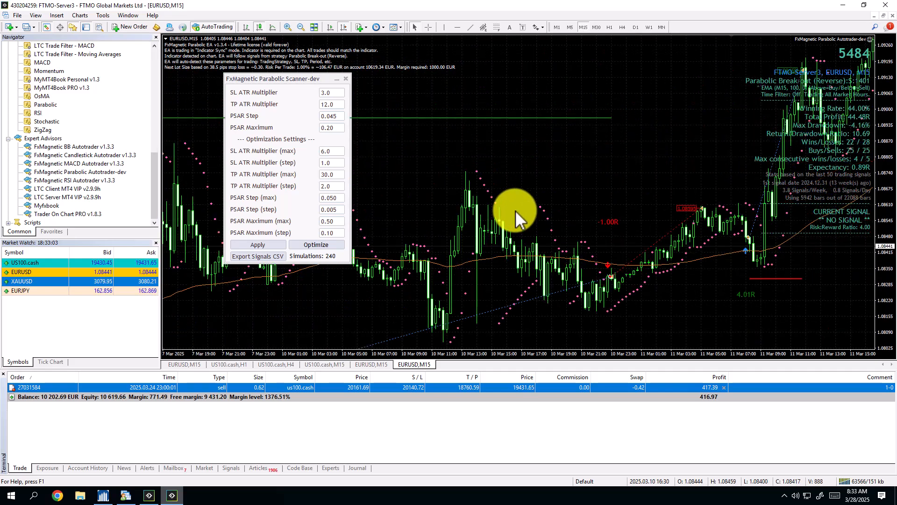
pyautogui.scroll(12, 505, 215)
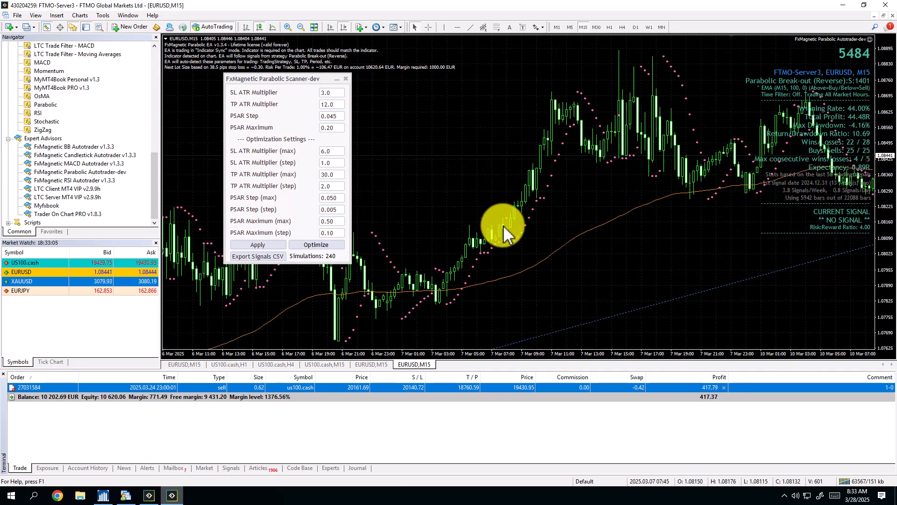
pyautogui.scroll(8, 506, 225)
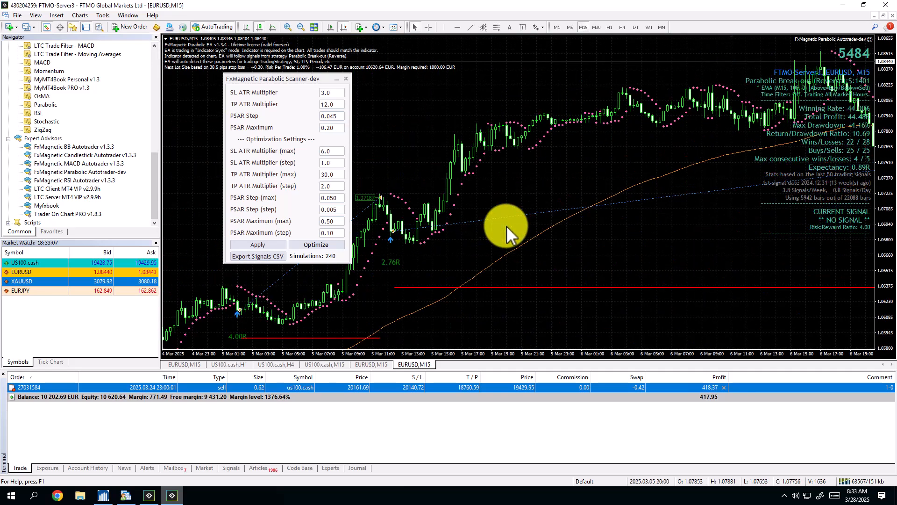
pyautogui.scroll(4, 548, 224)
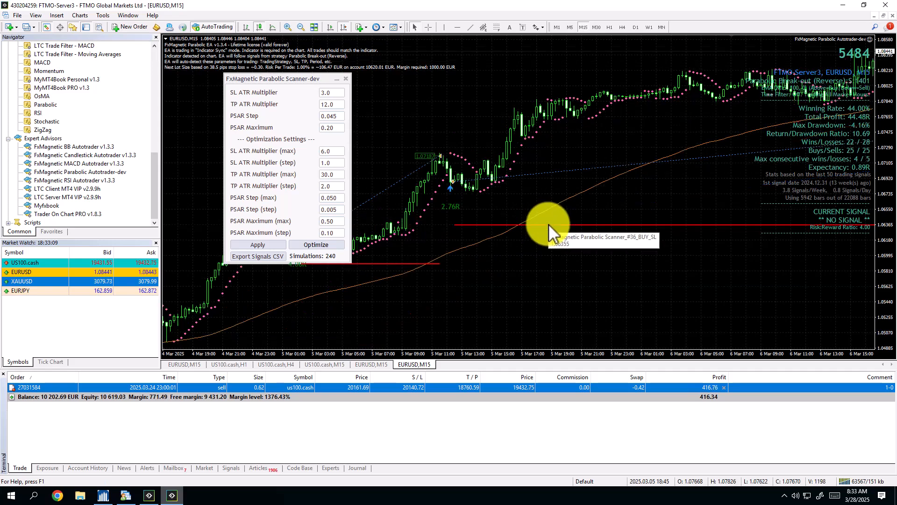
pyautogui.scroll(10, 455, 169)
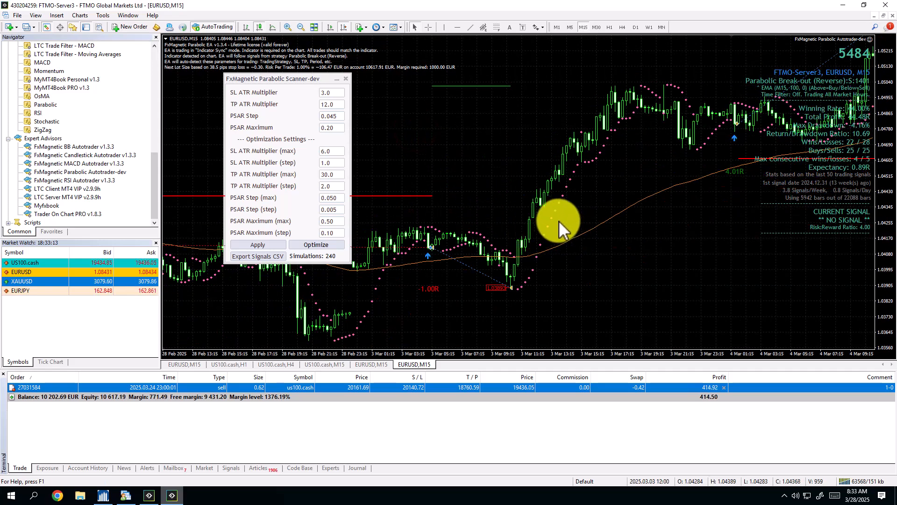
pyautogui.scroll(8, 557, 221)
pyautogui.scroll(-6, 545, 221)
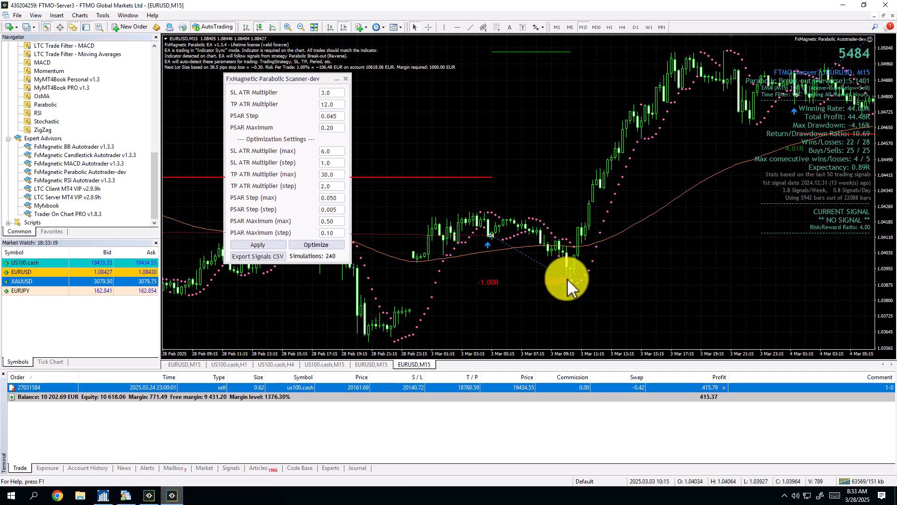
pyautogui.scroll(1, 518, 276)
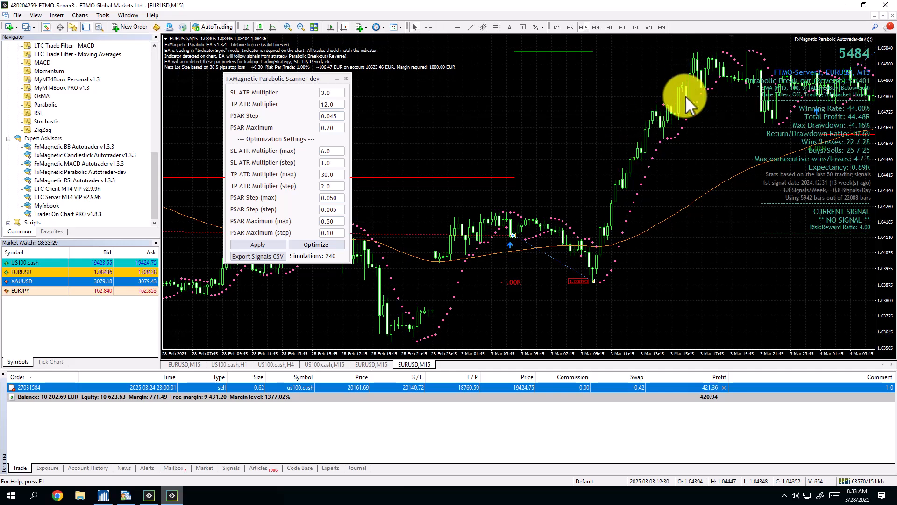
# Examine the buy trades of 4 and 5 March 2025 against the Parabolic SAR and the moving average.
pyautogui.moveTo(722, 236); pyautogui.dragTo(382, 261)
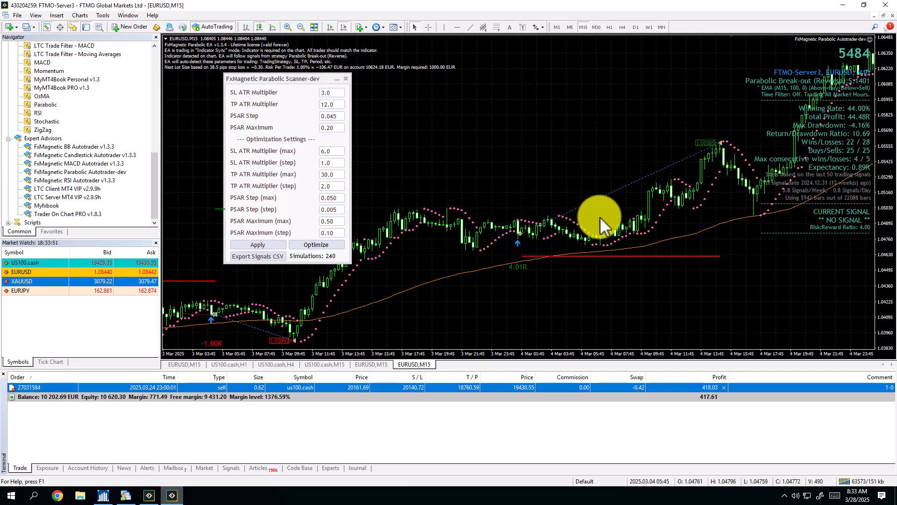
pyautogui.moveTo(601, 216); pyautogui.dragTo(571, 220)
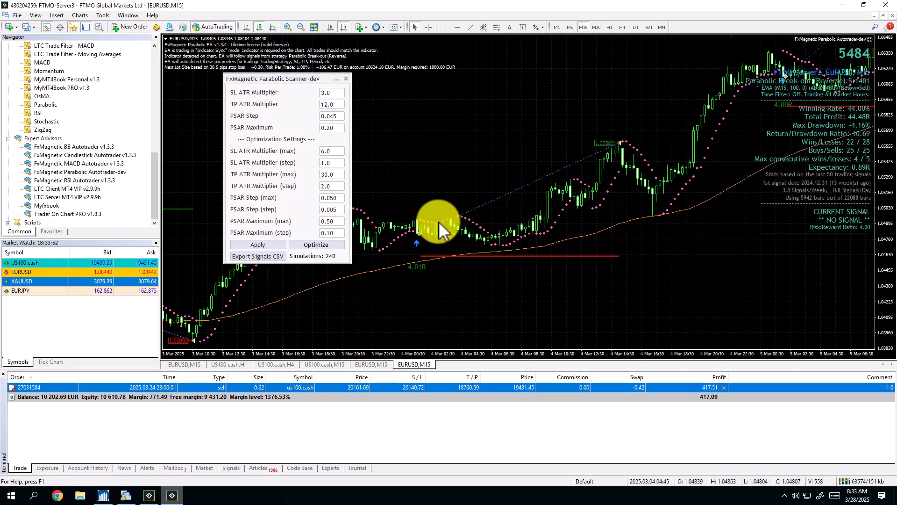
pyautogui.moveTo(677, 274)
pyautogui.mouseDown()
pyautogui.moveTo(551, 280)
pyautogui.moveTo(529, 253)
pyautogui.mouseUp()
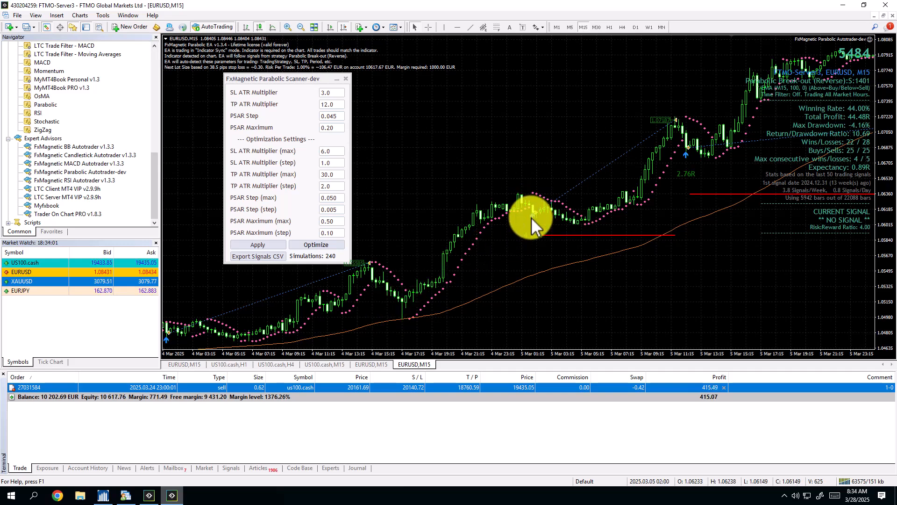
# Review the earlier trade signals on the chart from early March back to 24 February 2025.
pyautogui.moveTo(539, 307); pyautogui.dragTo(763, 281)
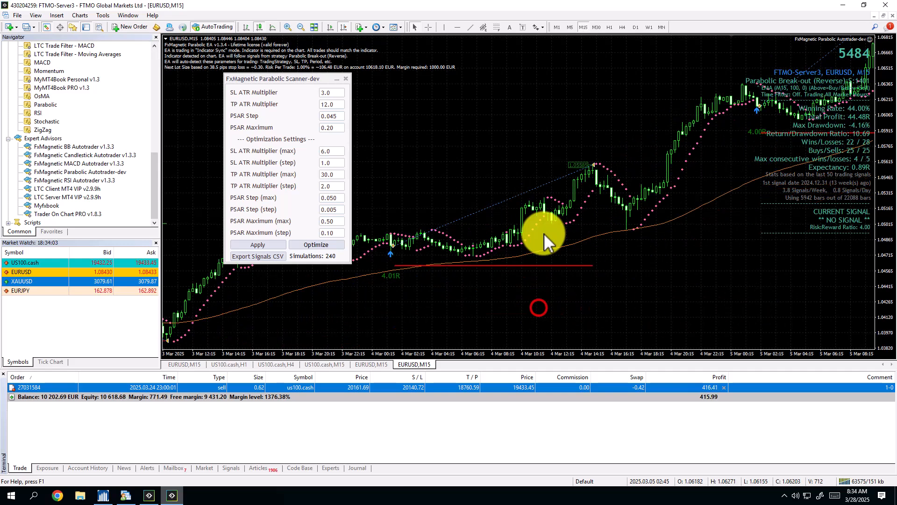
pyautogui.moveTo(491, 200); pyautogui.dragTo(647, 201)
pyautogui.moveTo(505, 262); pyautogui.dragTo(622, 299)
pyautogui.moveTo(553, 303); pyautogui.dragTo(781, 285)
pyautogui.moveTo(553, 305); pyautogui.dragTo(725, 302)
pyautogui.moveTo(476, 307)
pyautogui.mouseDown()
pyautogui.moveTo(661, 303)
pyautogui.moveTo(604, 304)
pyautogui.mouseUp()
pyautogui.moveTo(437, 309); pyautogui.dragTo(585, 297)
pyautogui.moveTo(462, 297); pyautogui.dragTo(589, 290)
pyautogui.moveTo(424, 285); pyautogui.dragTo(466, 281)
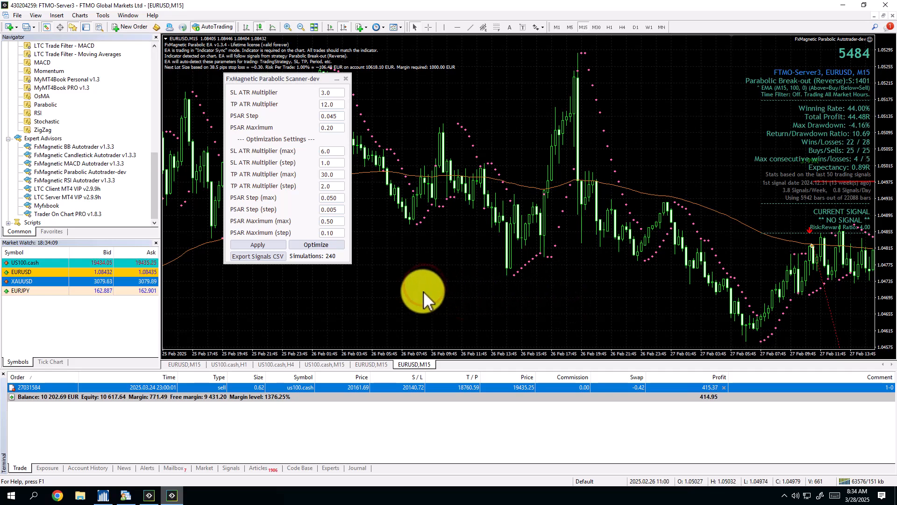
pyautogui.moveTo(423, 291); pyautogui.dragTo(684, 300)
pyautogui.moveTo(536, 305); pyautogui.dragTo(627, 298)
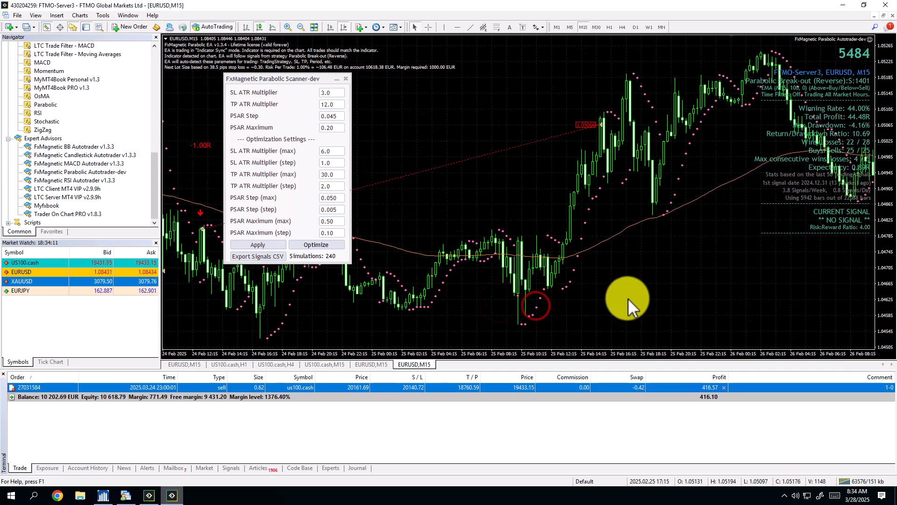
# Turn chart auto scroll back on to show the latest bars and zoom out to view the signals since 12 March 2025.
pyautogui.click(329, 25)
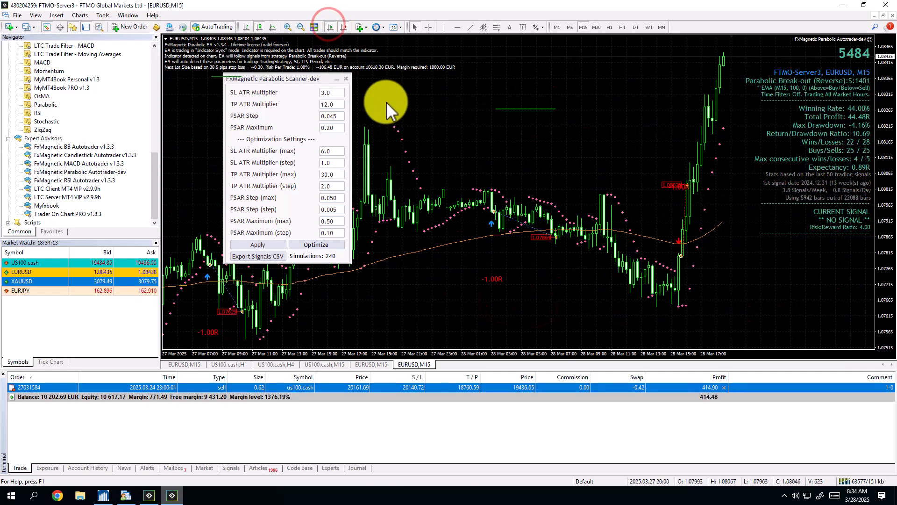
pyautogui.press('-')
pyautogui.press('-')
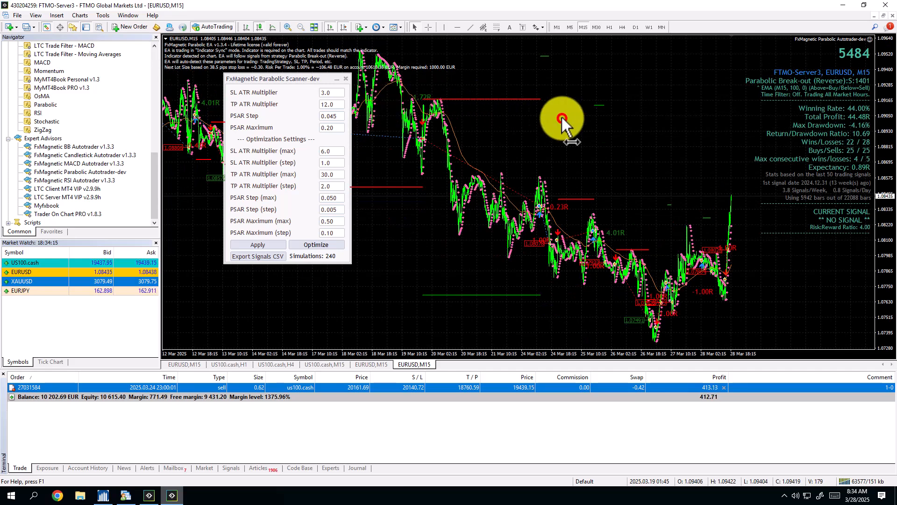